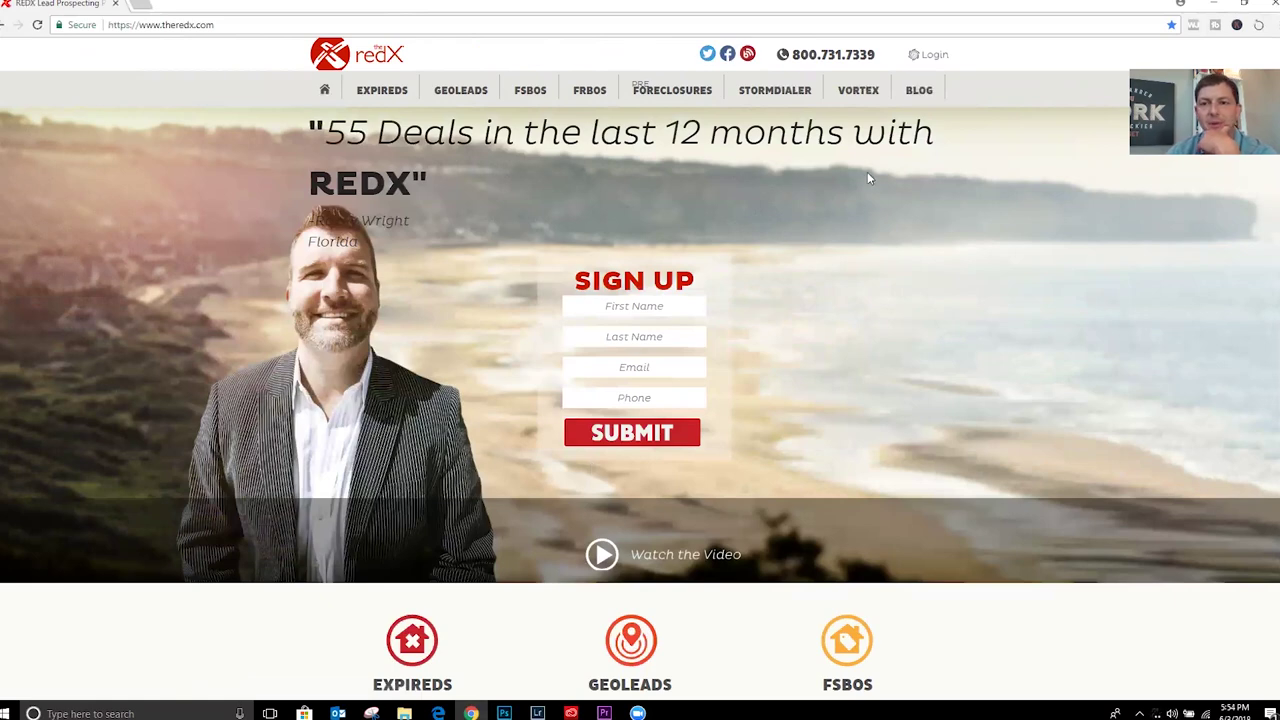
Step: Log in on theredx.com to reach the Vortex leads page with 325 leads
click(936, 57)
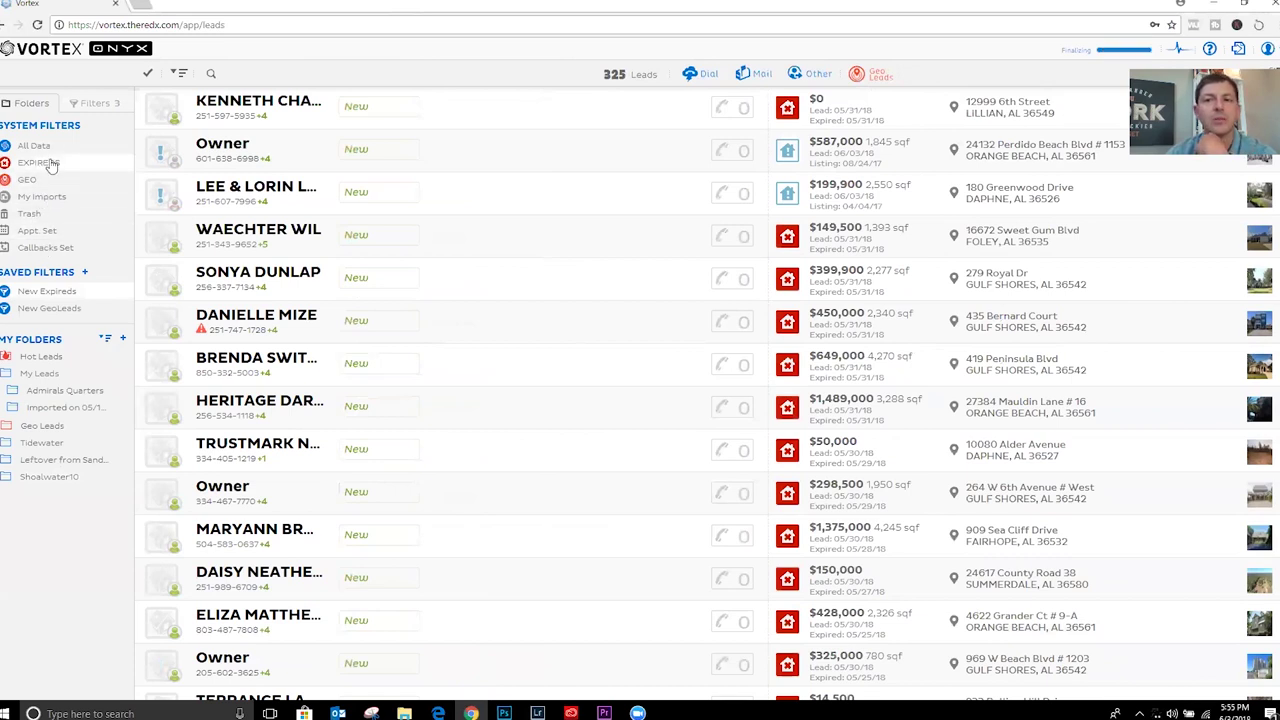
Step: Open Geo Leads and select the existing 'LILLIAN, AL' search text for replacement
click(871, 74)
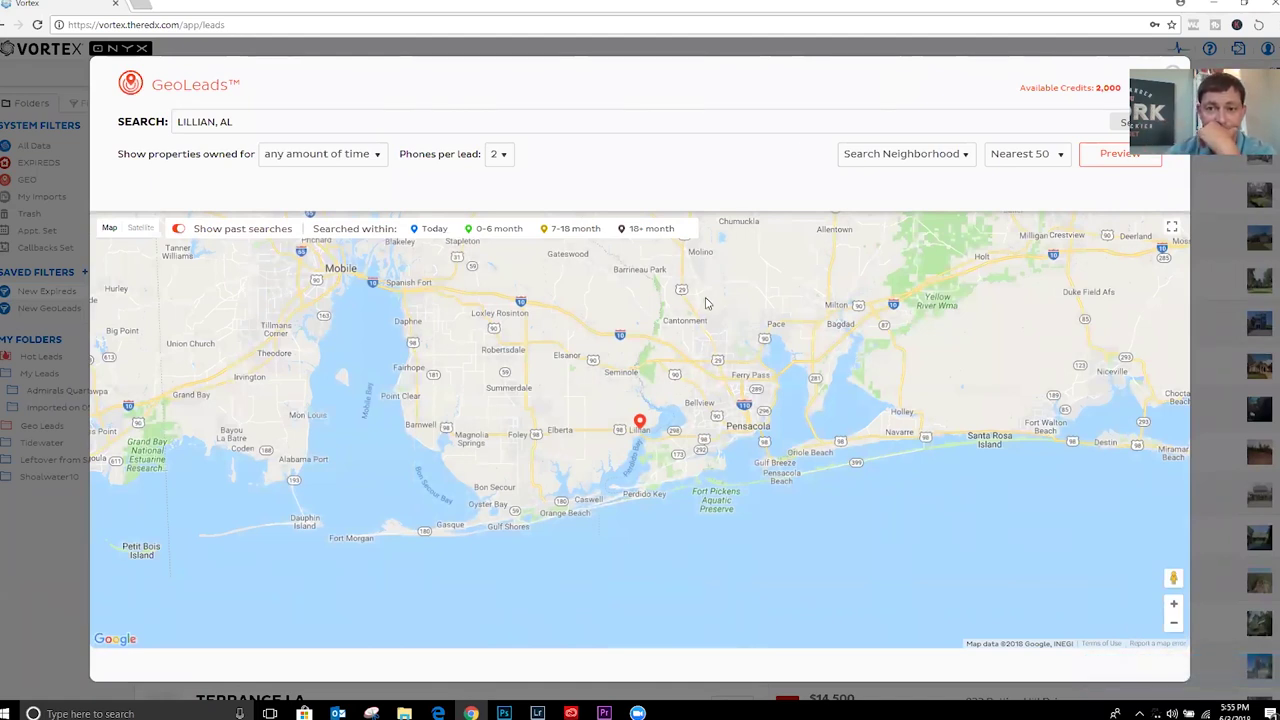
drag(229, 121, 176, 121)
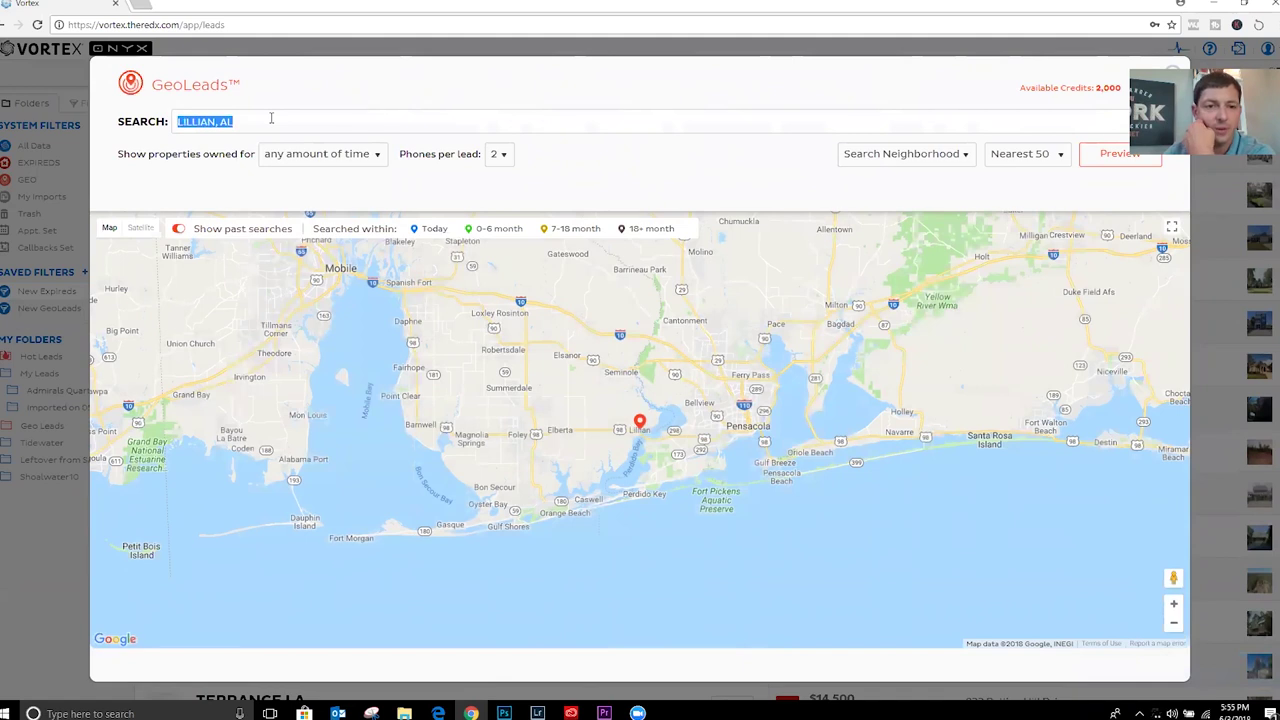
Step: Enter 'bay la lunch, orange beach, al' as the GeoLeads search and zoom the map out
text(bay)
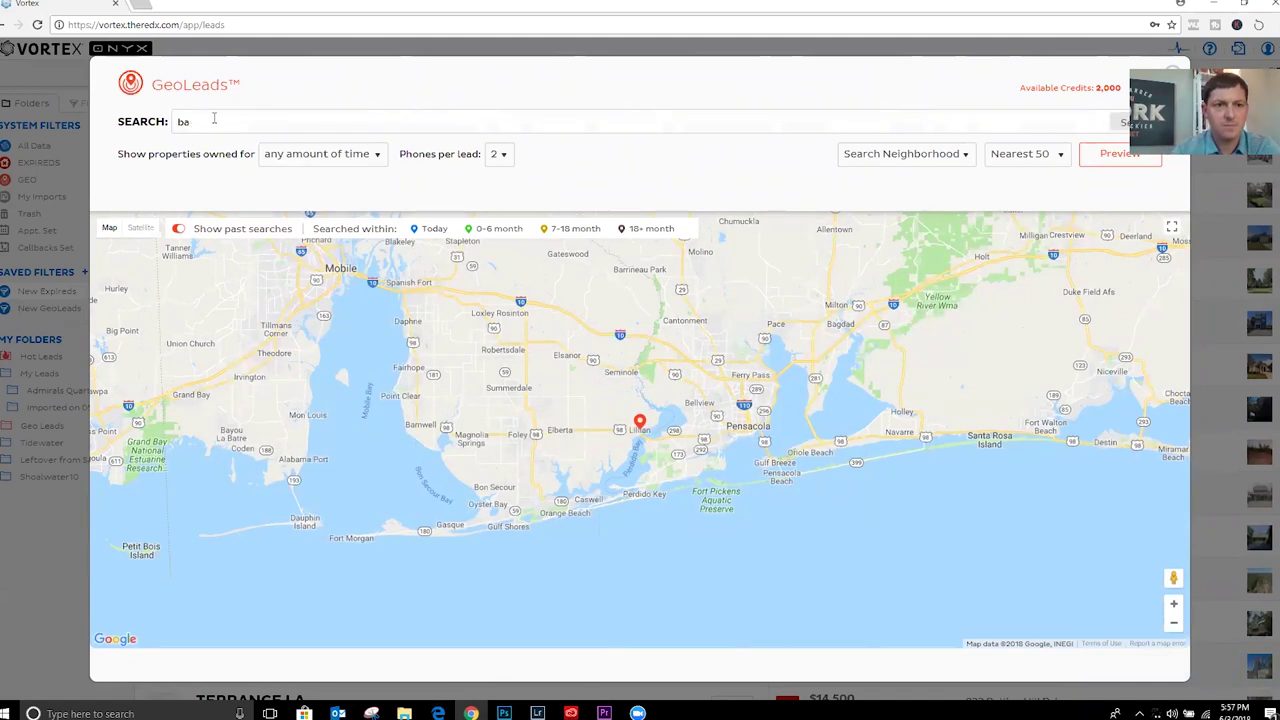
key(BackSpace)
key(BackSpace)
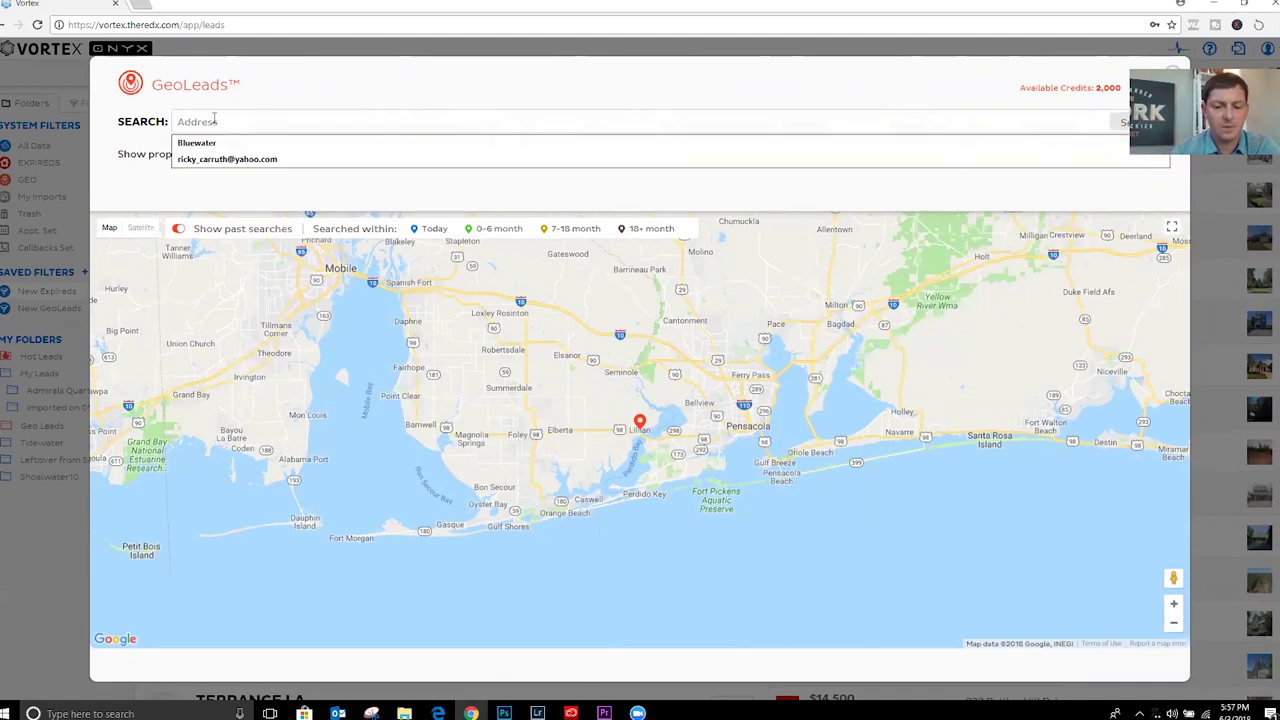
text(bay la lunch, orange beach, al)
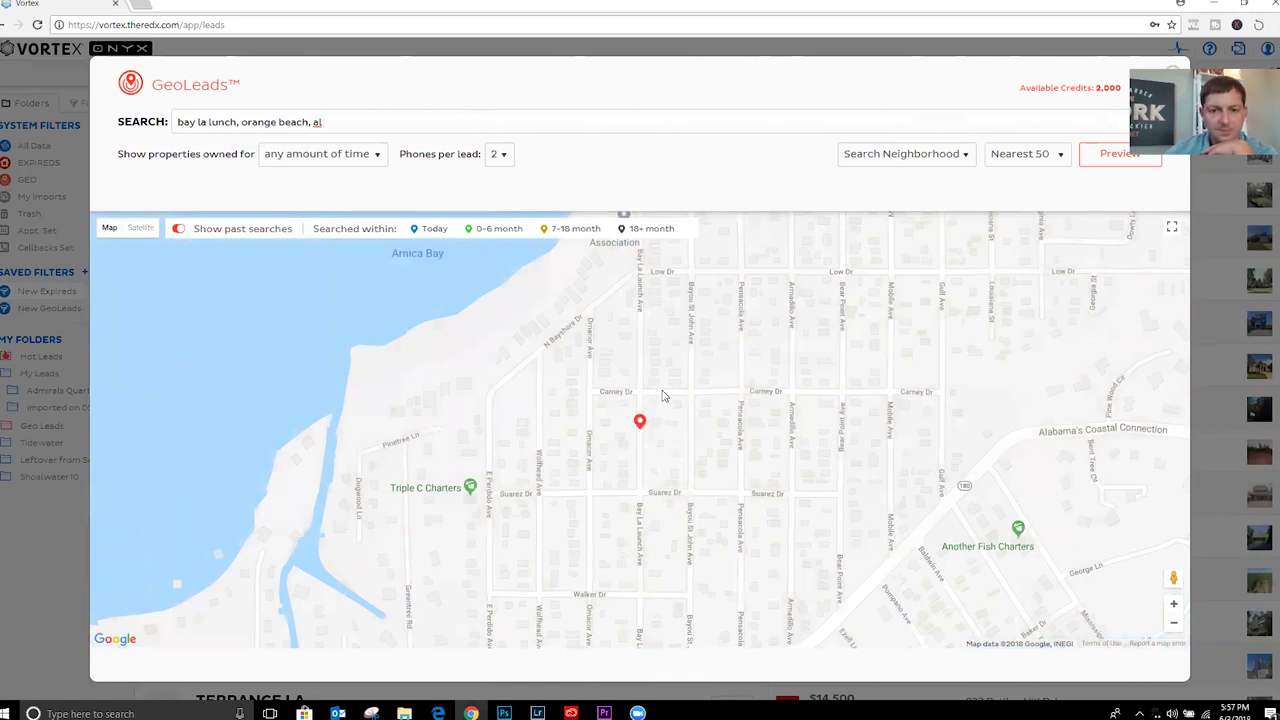
scroll(660, 418, down, 1)
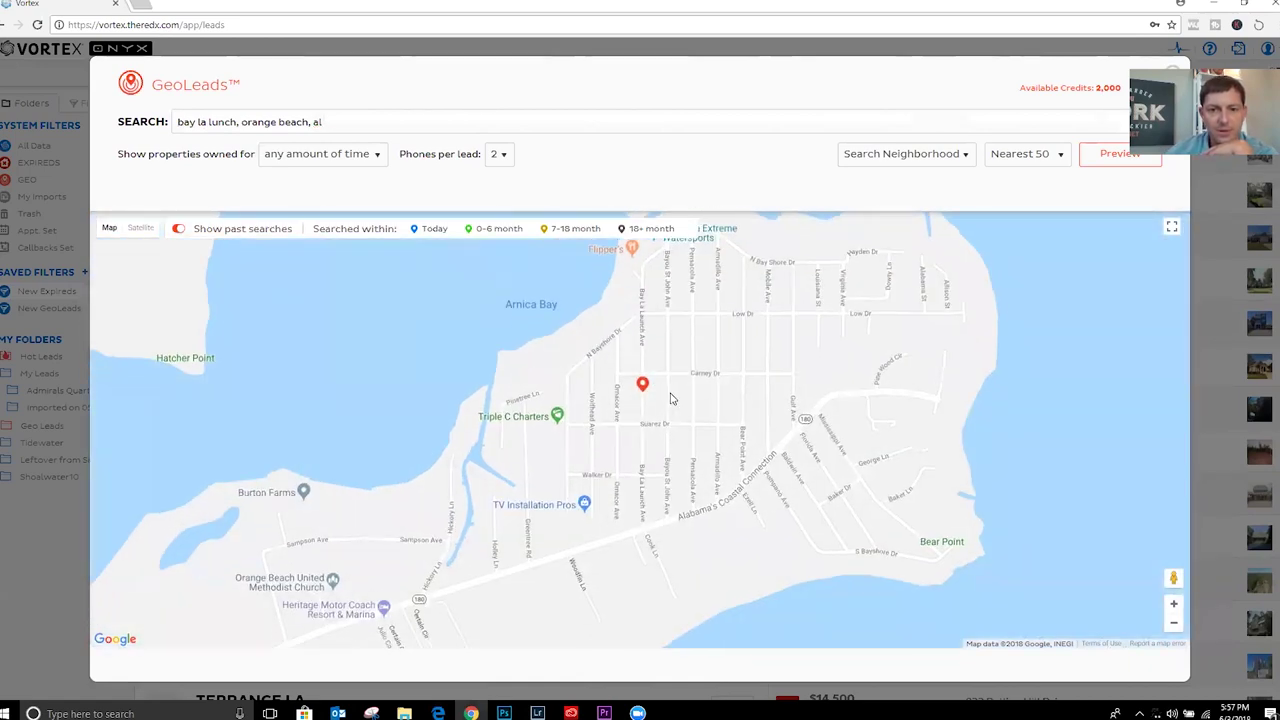
scroll(669, 396, down, 1)
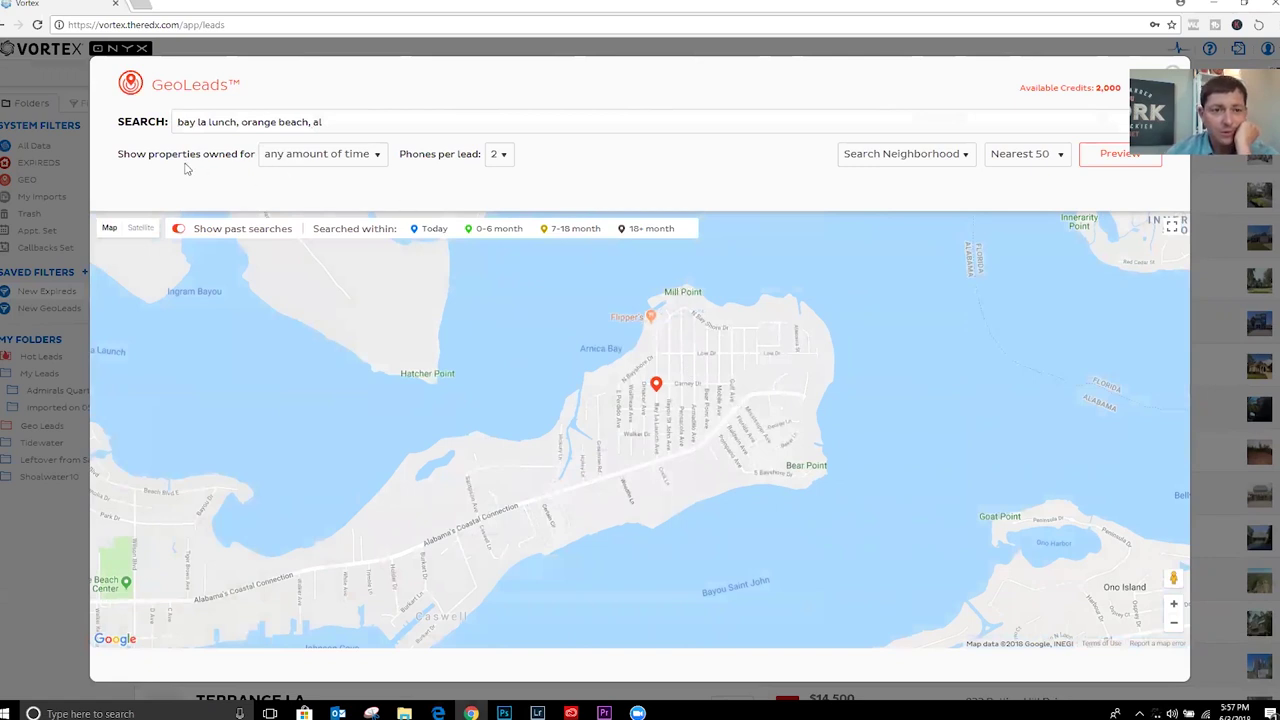
click(308, 156)
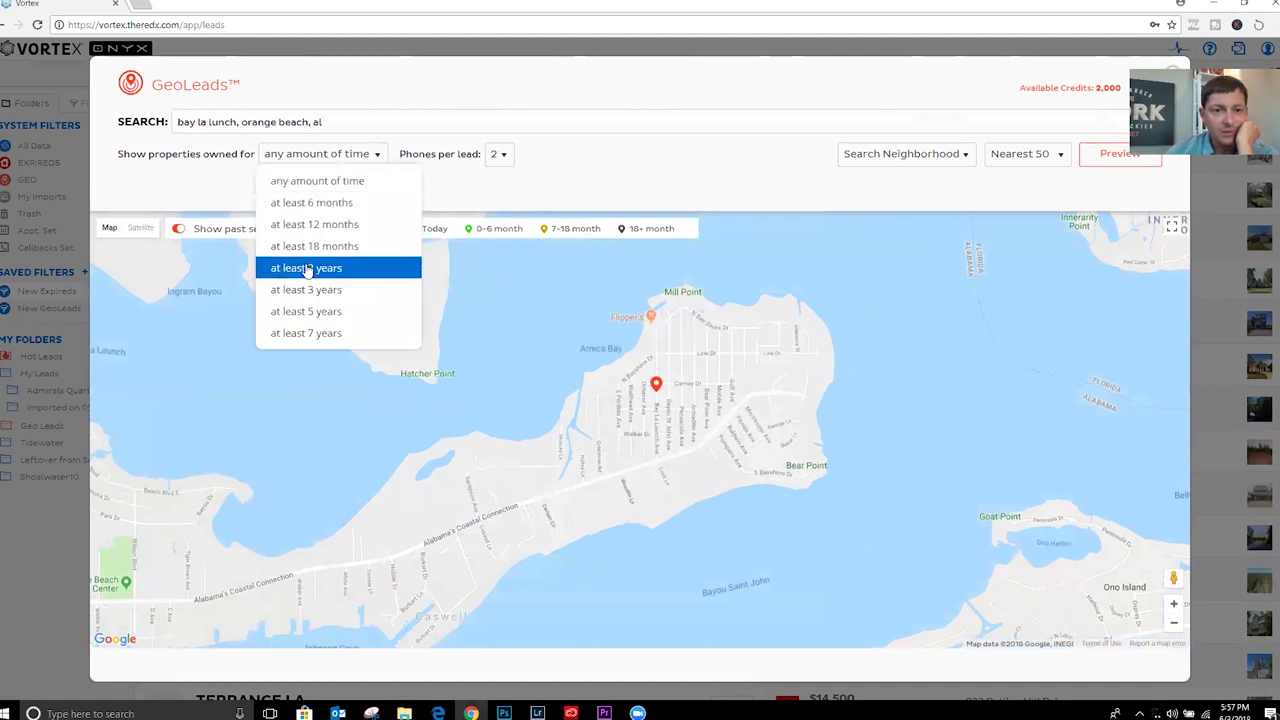
click(337, 181)
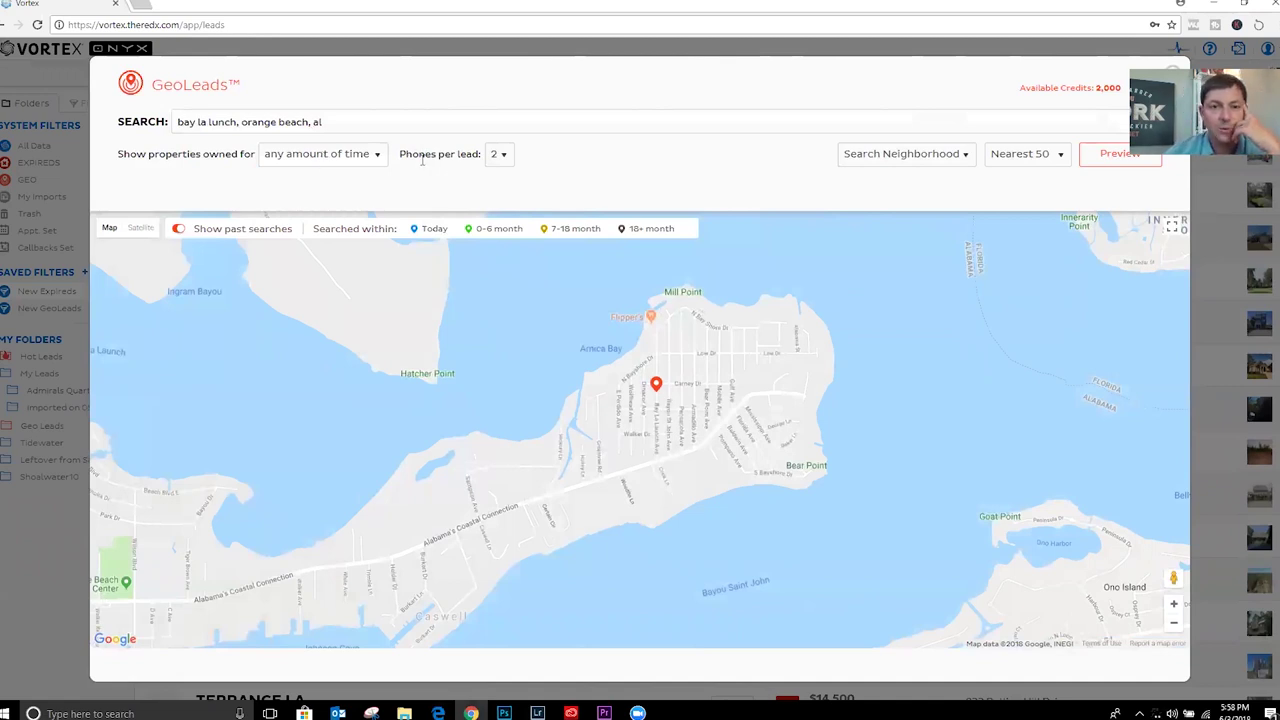
click(496, 156)
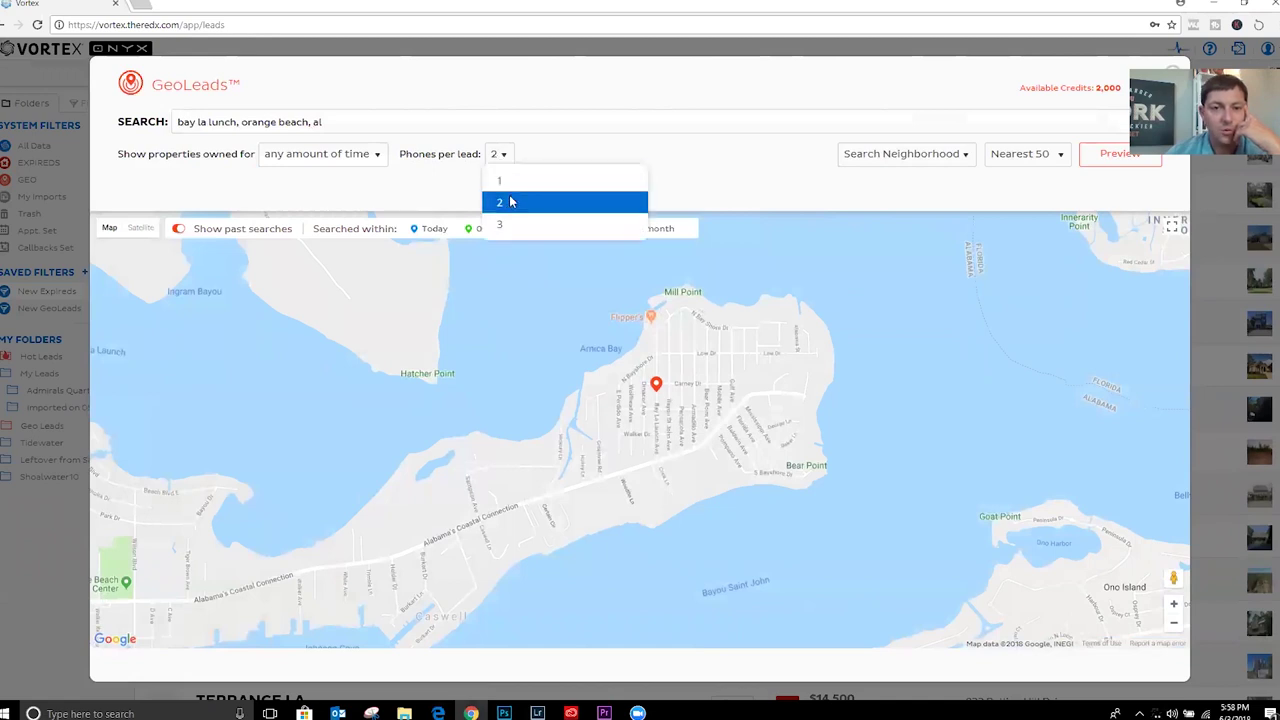
click(510, 202)
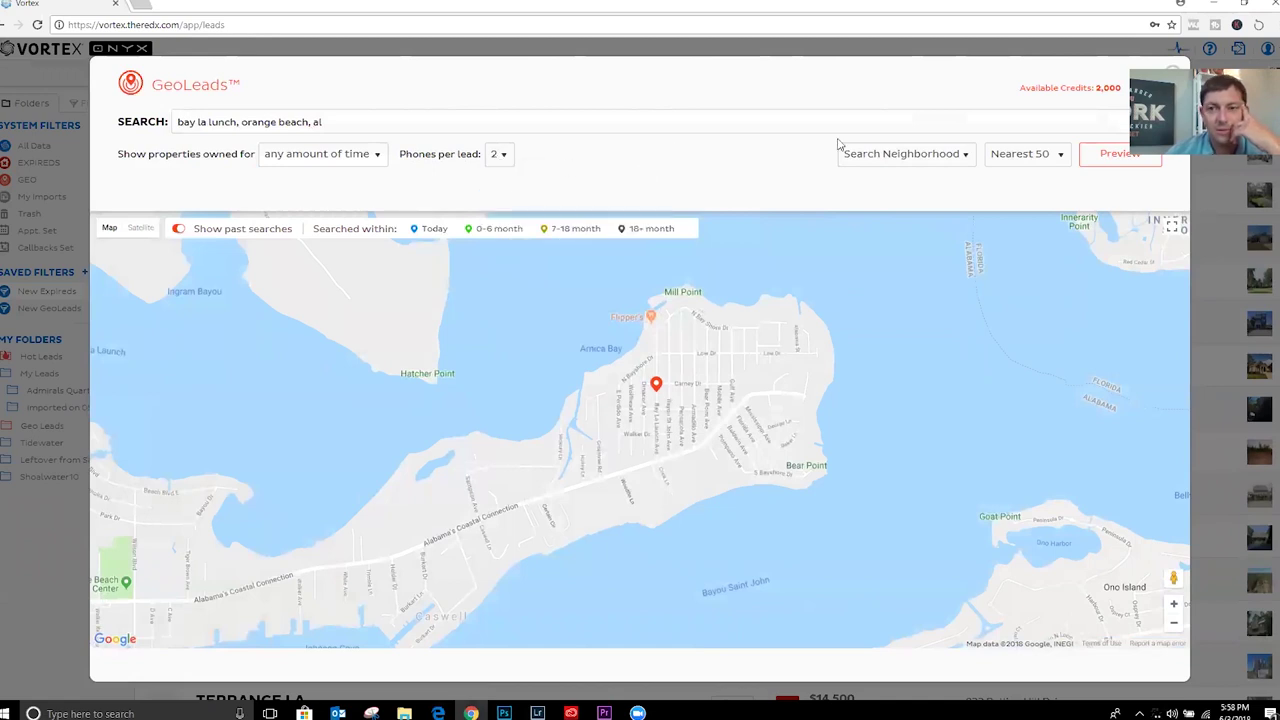
click(912, 157)
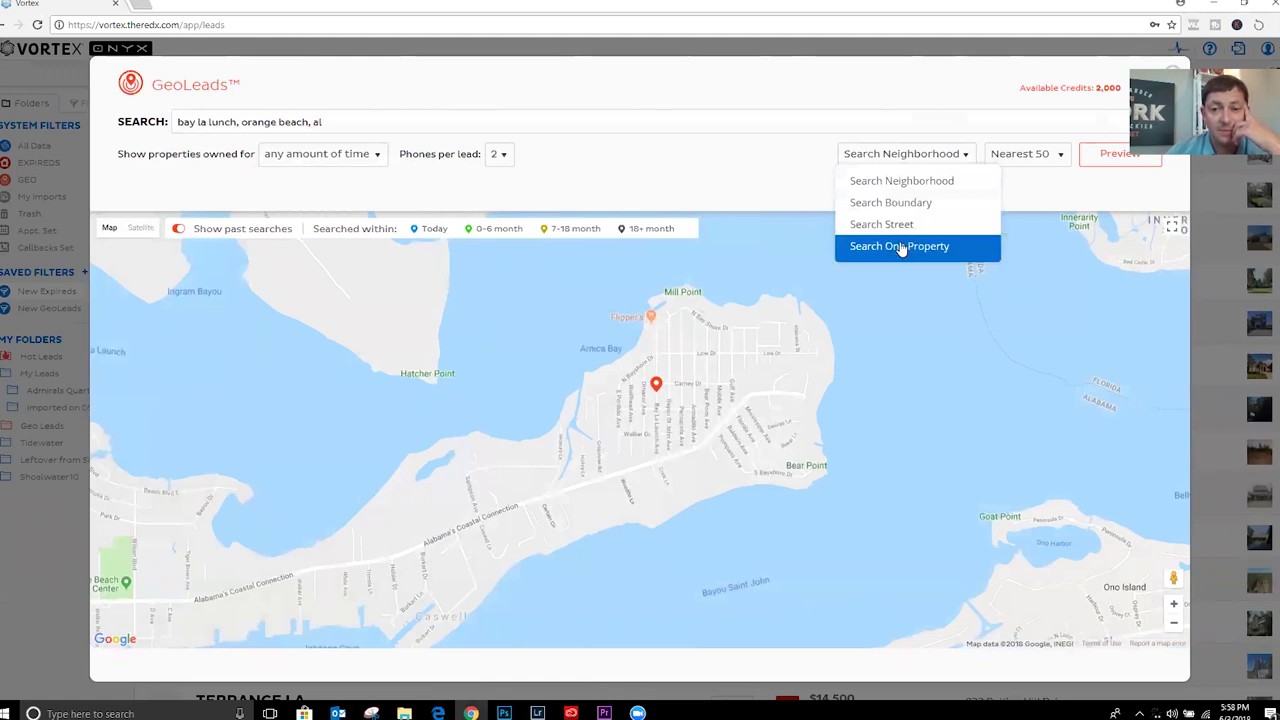
click(897, 183)
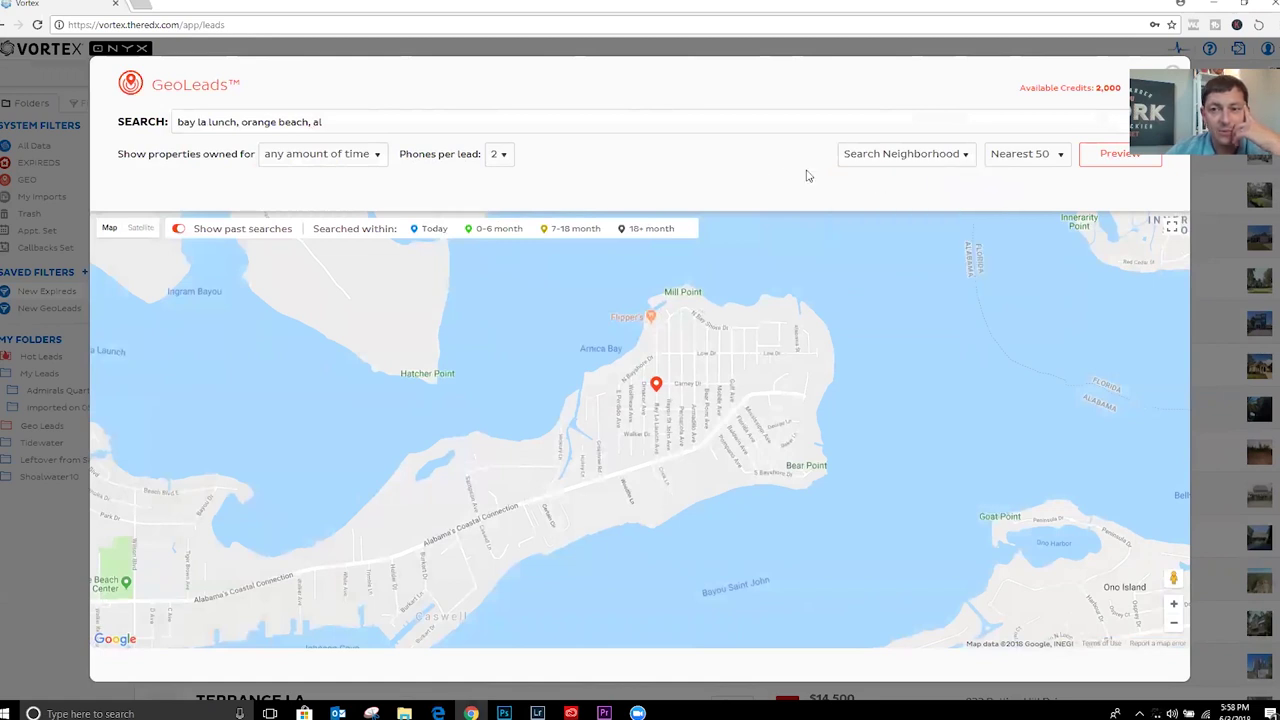
click(1026, 163)
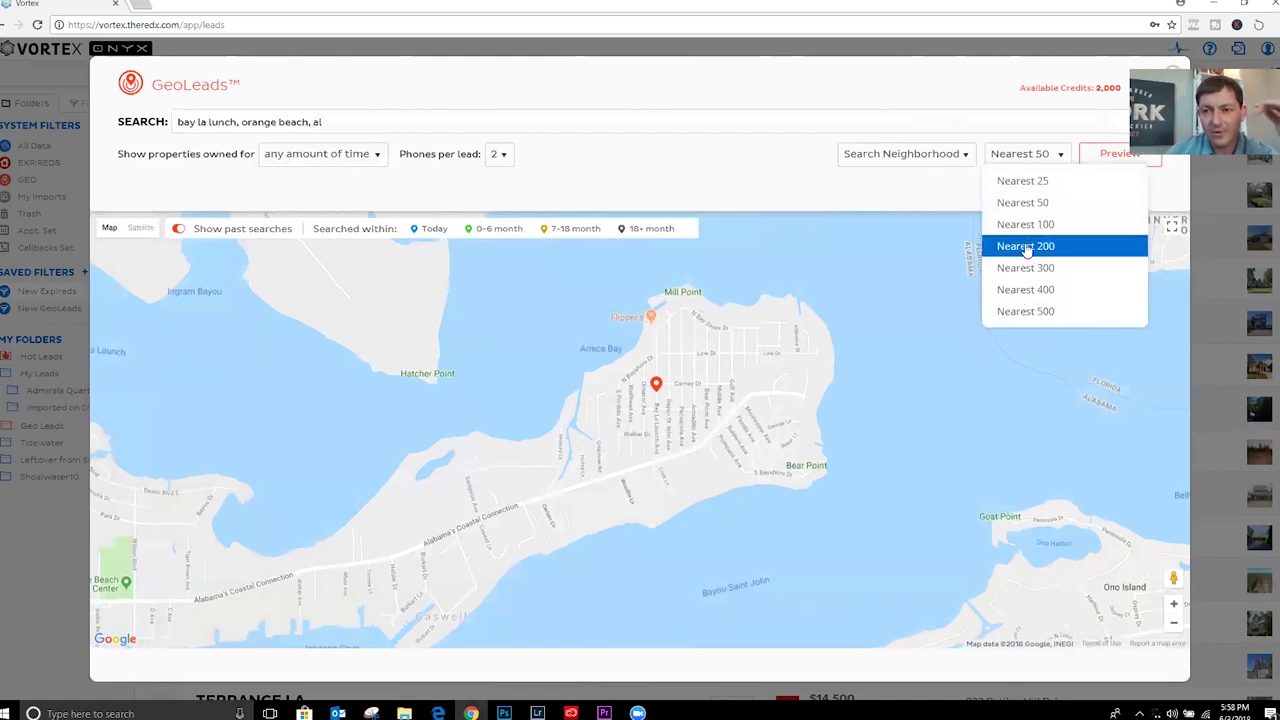
click(1022, 204)
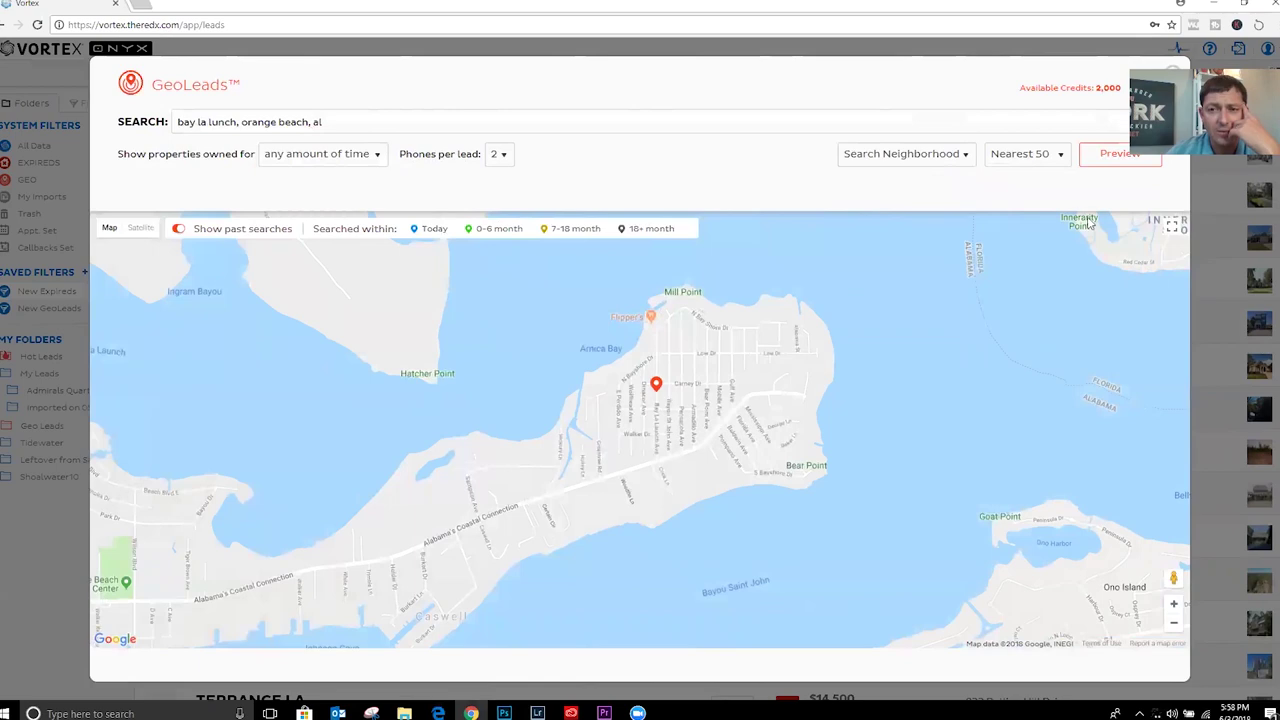
Step: Preview Nearest 50 versus Nearest 500 properties, then import the Nearest 50 as leads
click(1108, 156)
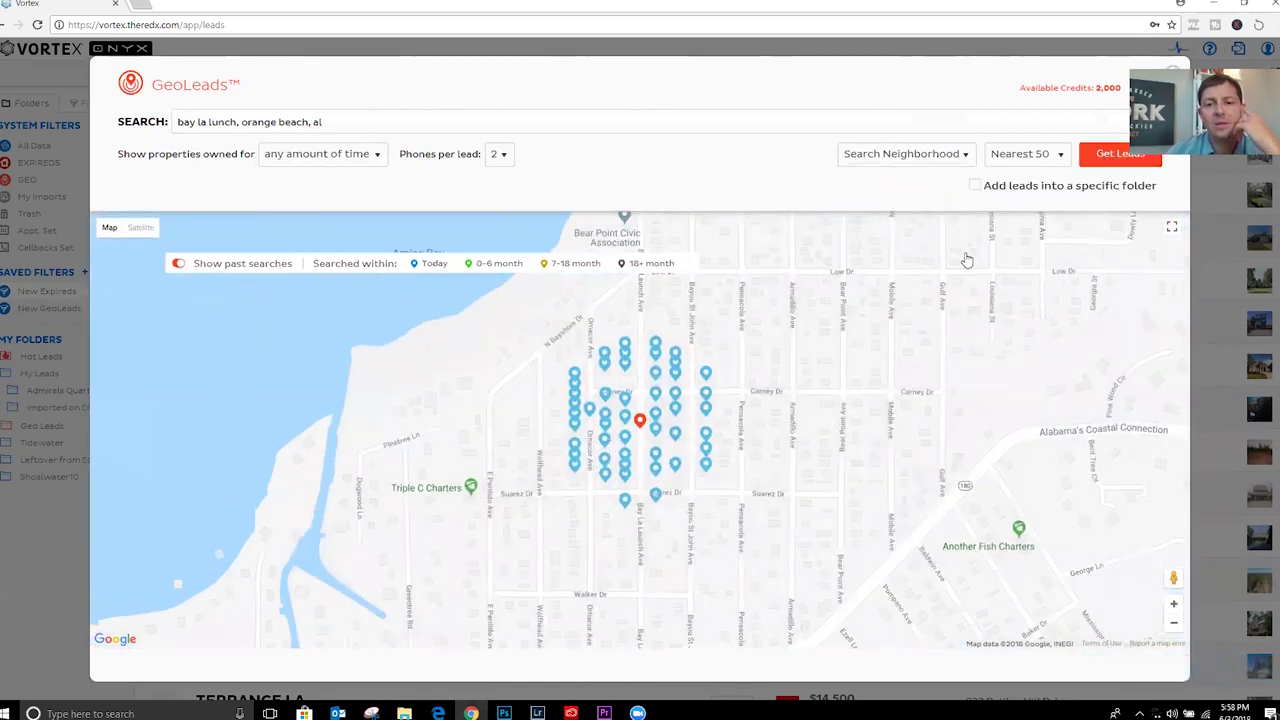
click(1040, 163)
click(1028, 313)
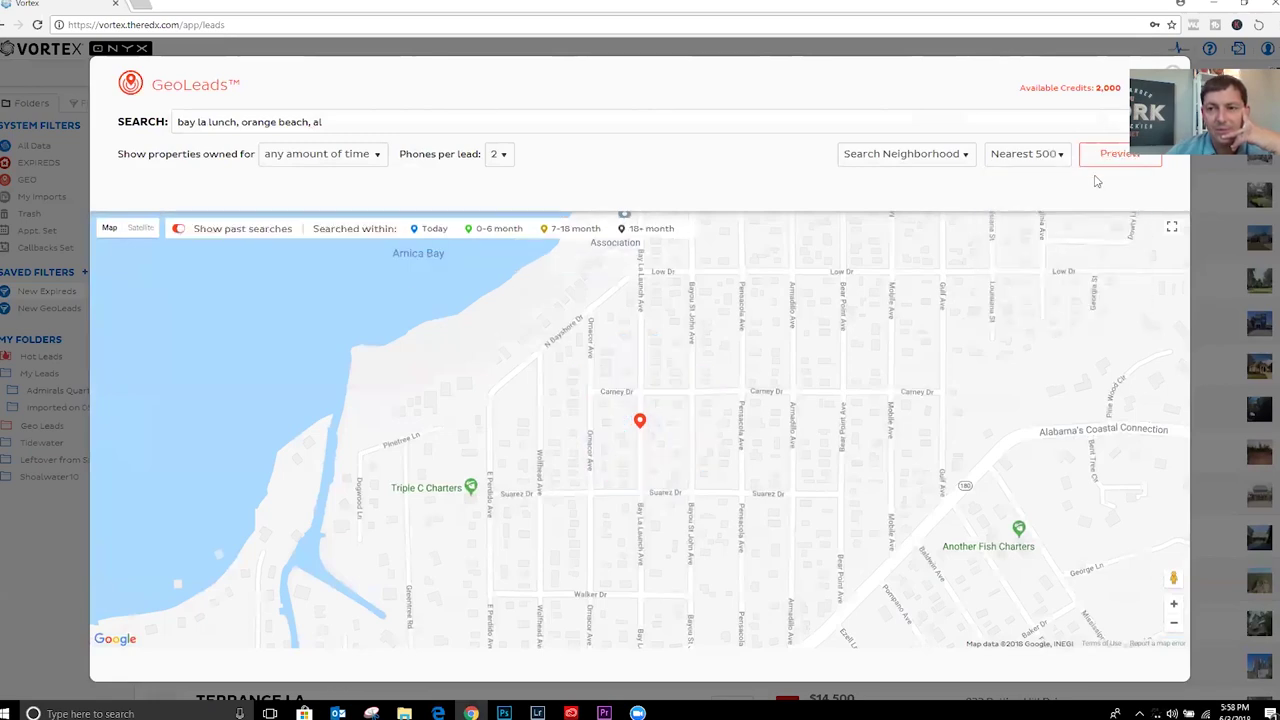
click(1107, 160)
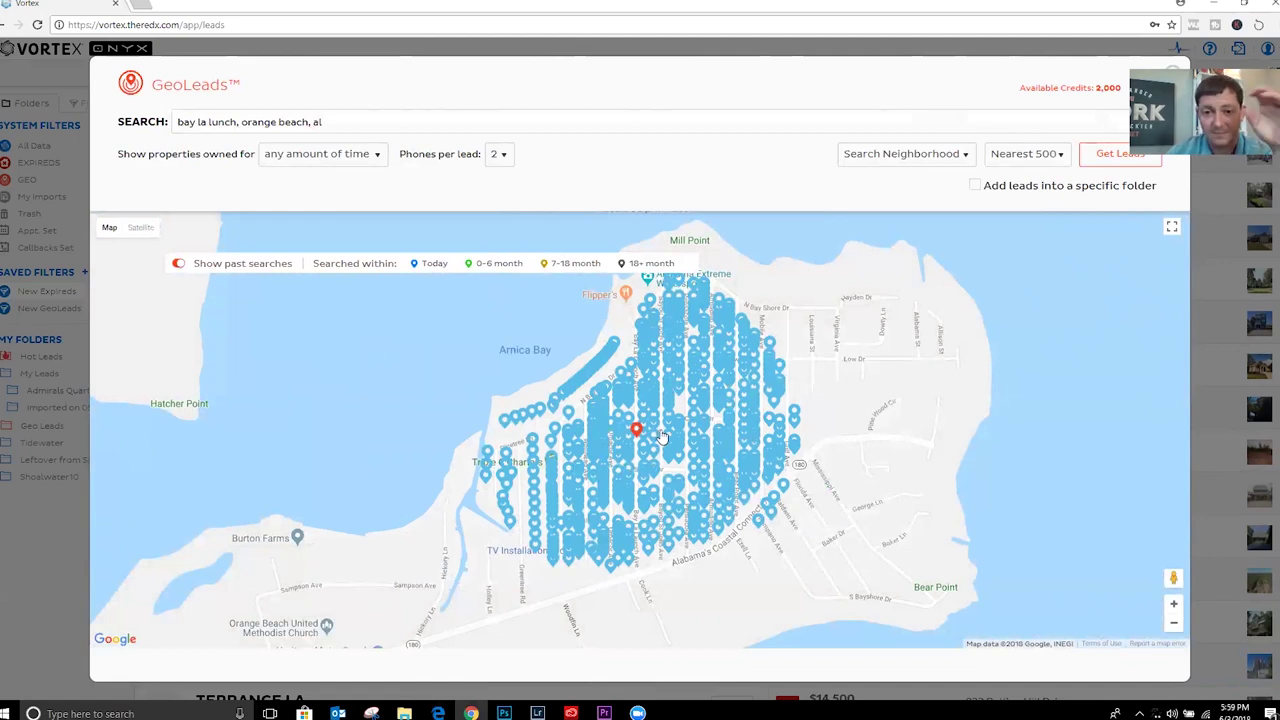
click(1040, 158)
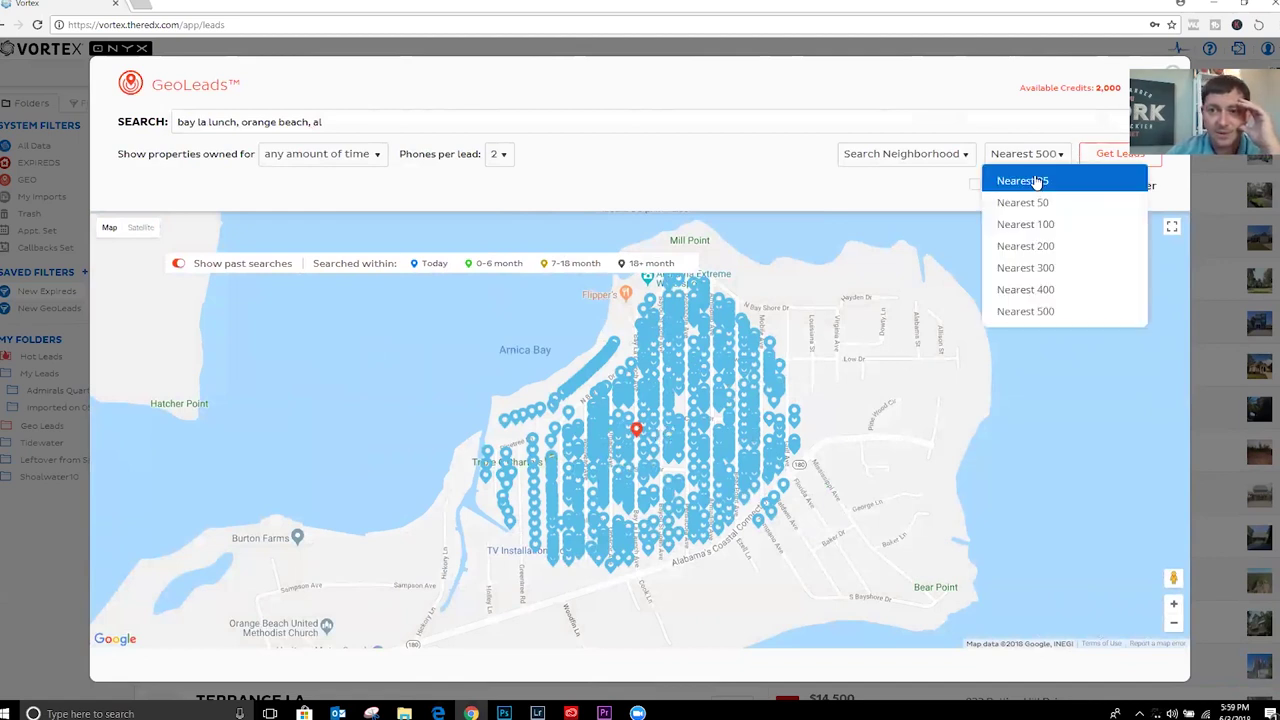
click(1027, 203)
click(1112, 158)
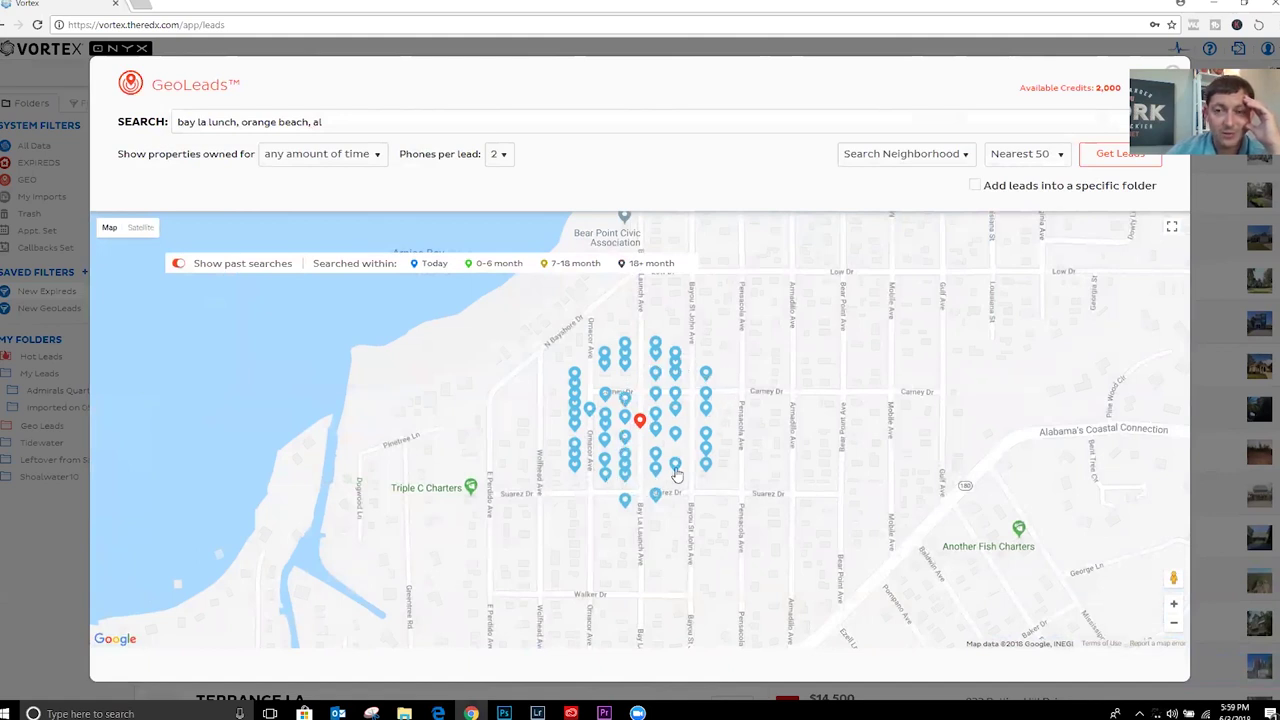
click(1101, 158)
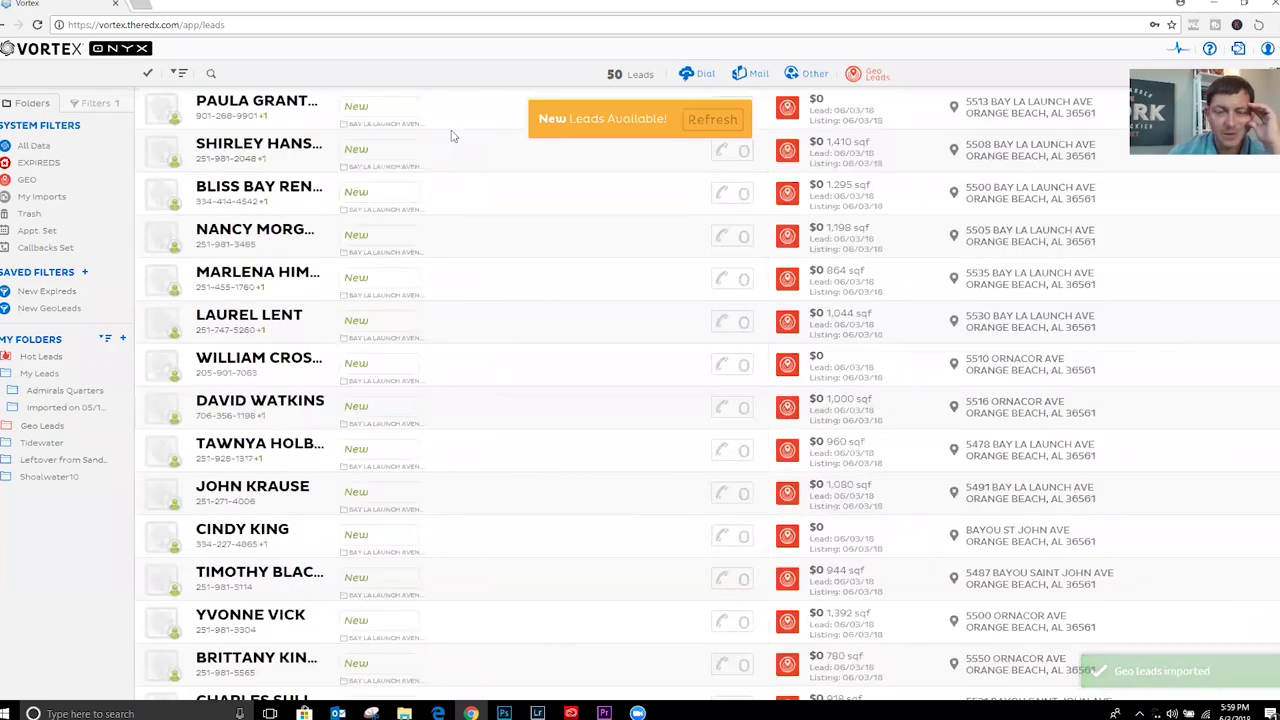
Step: Scroll through the 50 imported Orange Beach leads and back to the top
scroll(300, 190, down, 5)
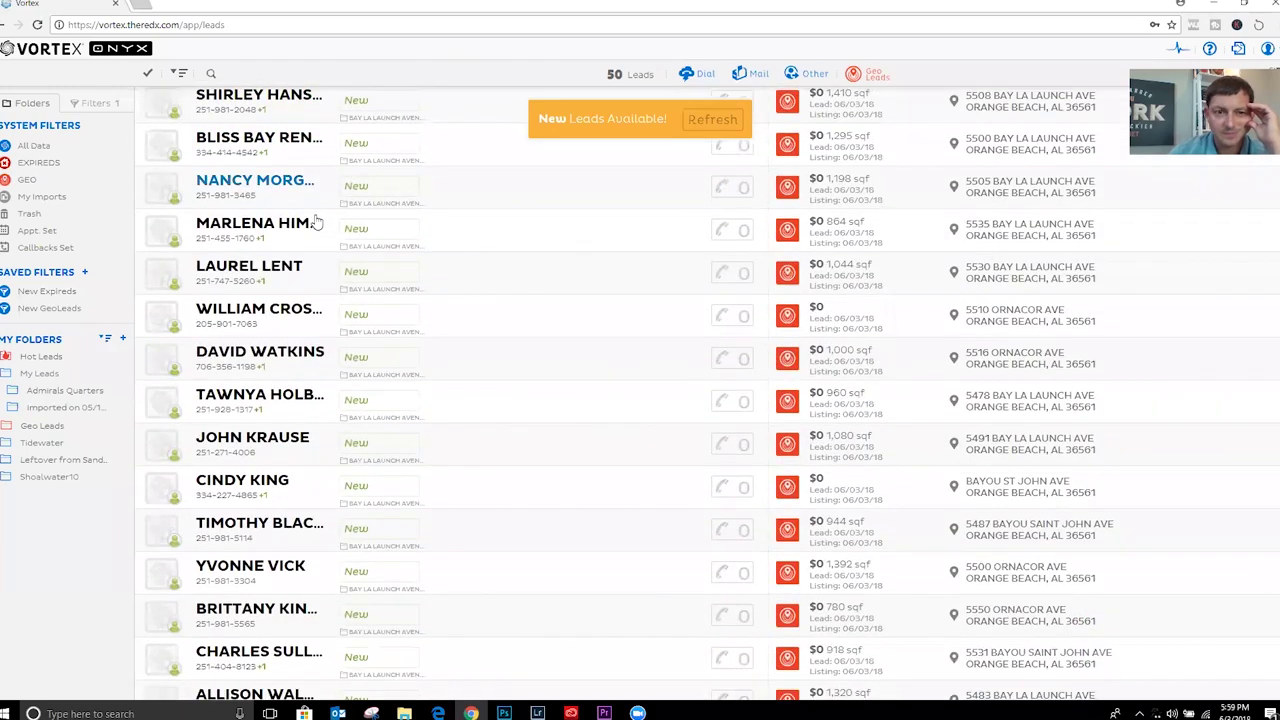
scroll(297, 377, down, 8)
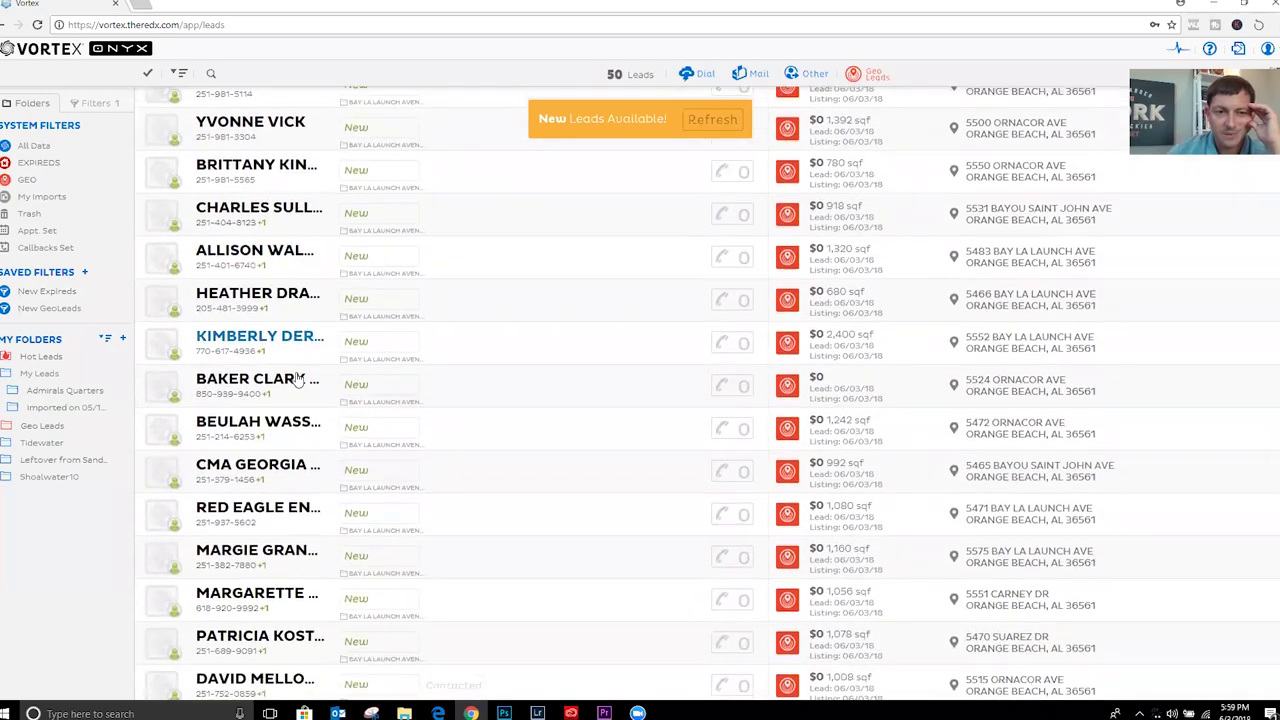
scroll(297, 377, down, 6)
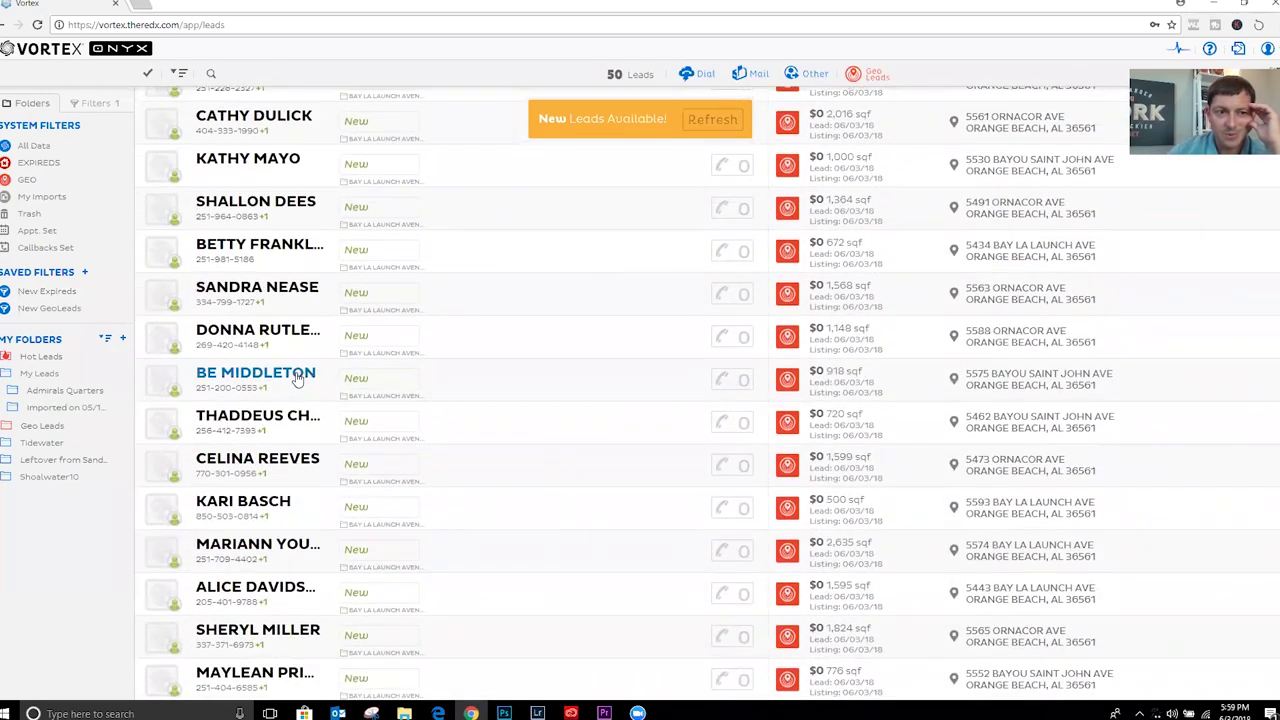
scroll(300, 450, up, 4)
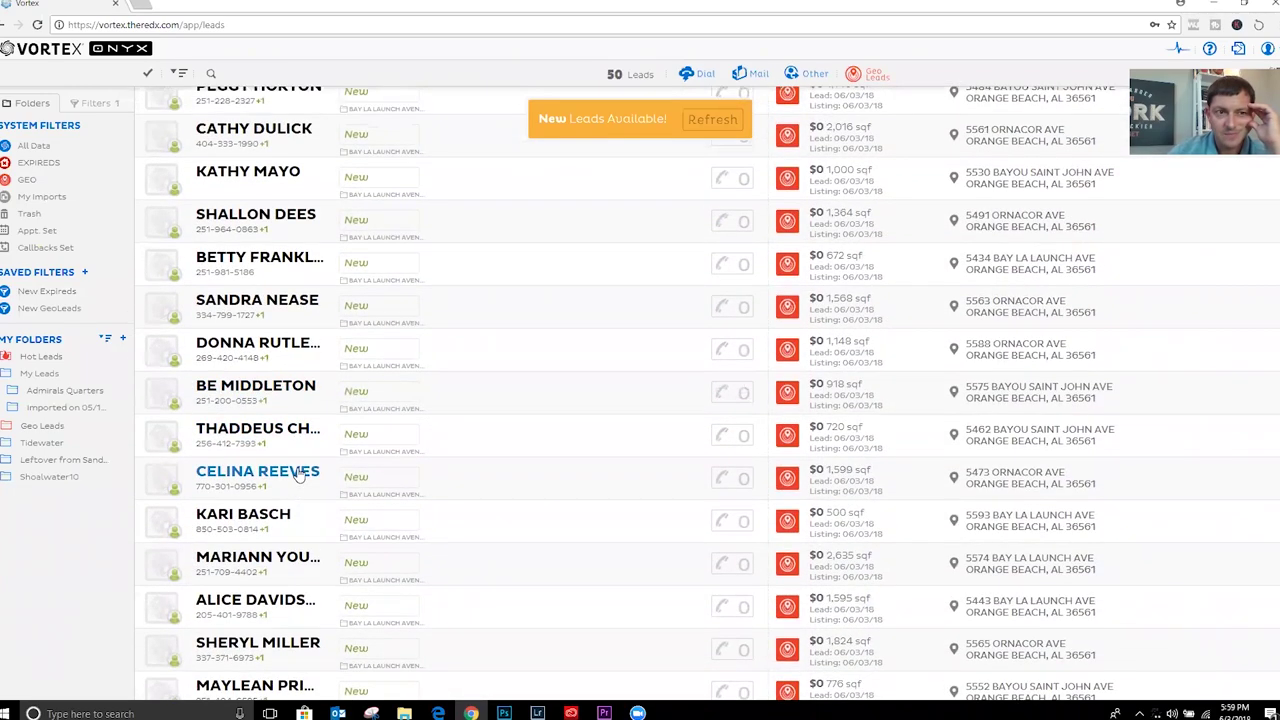
scroll(300, 450, up, 11)
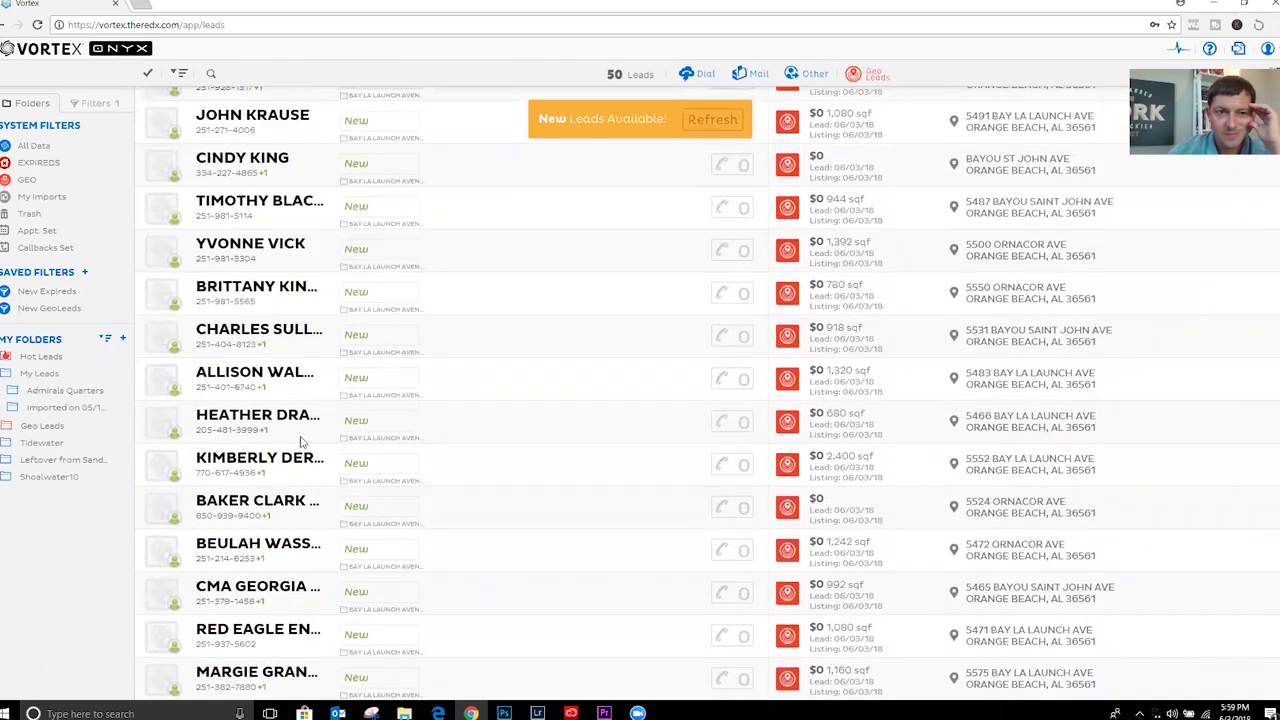
scroll(300, 442, up, 4)
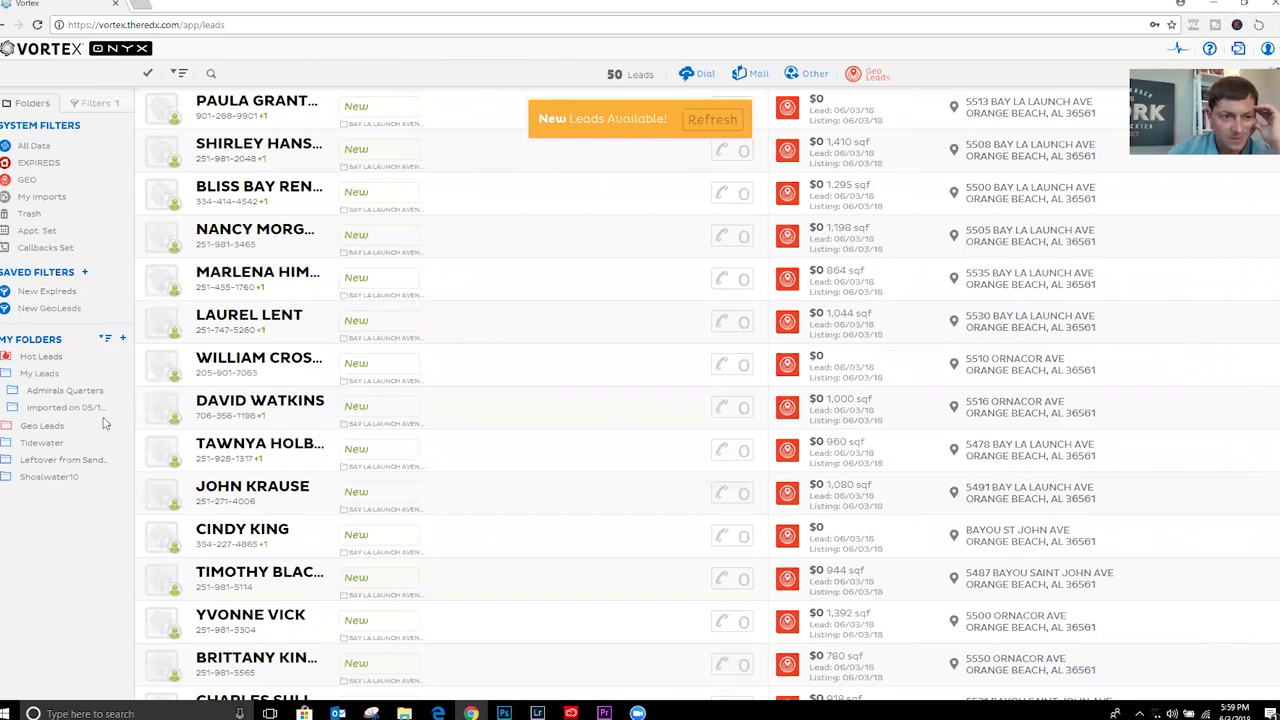
Step: Briefly expand Geo Leads, then collapse both the Geo Leads and My Leads folders
drag(52, 432, 10, 450)
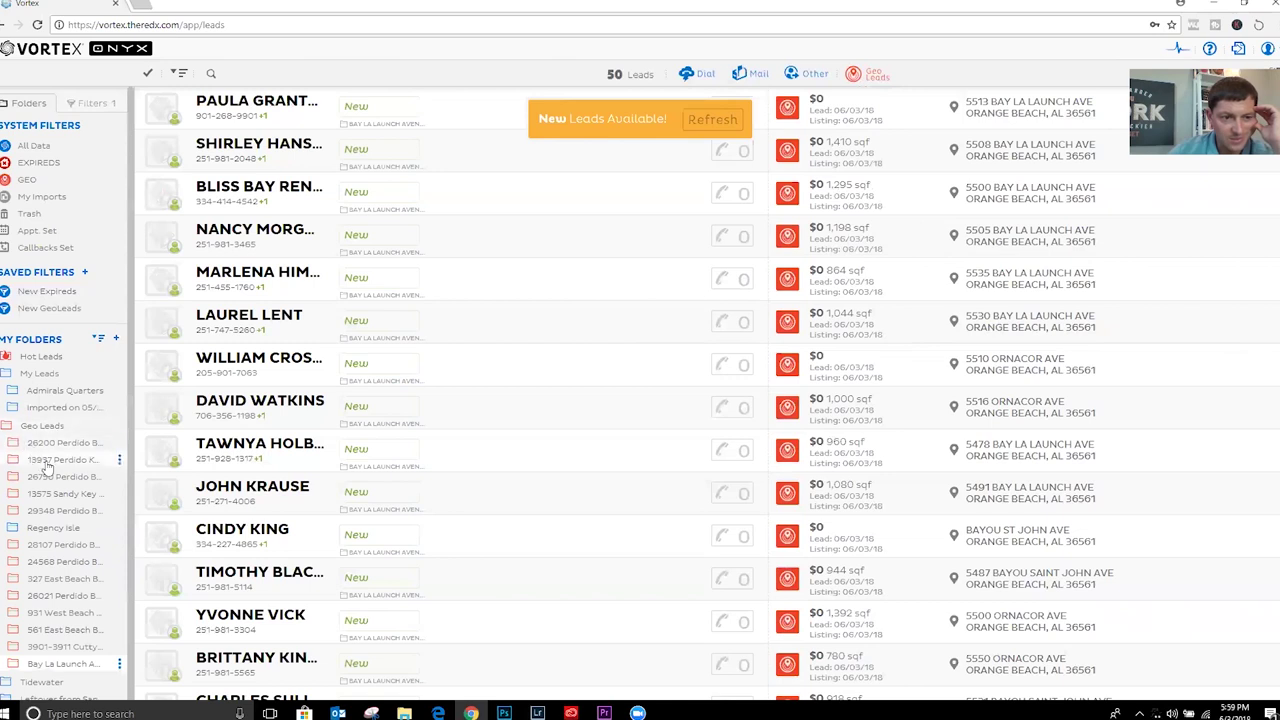
scroll(58, 625, down, 1)
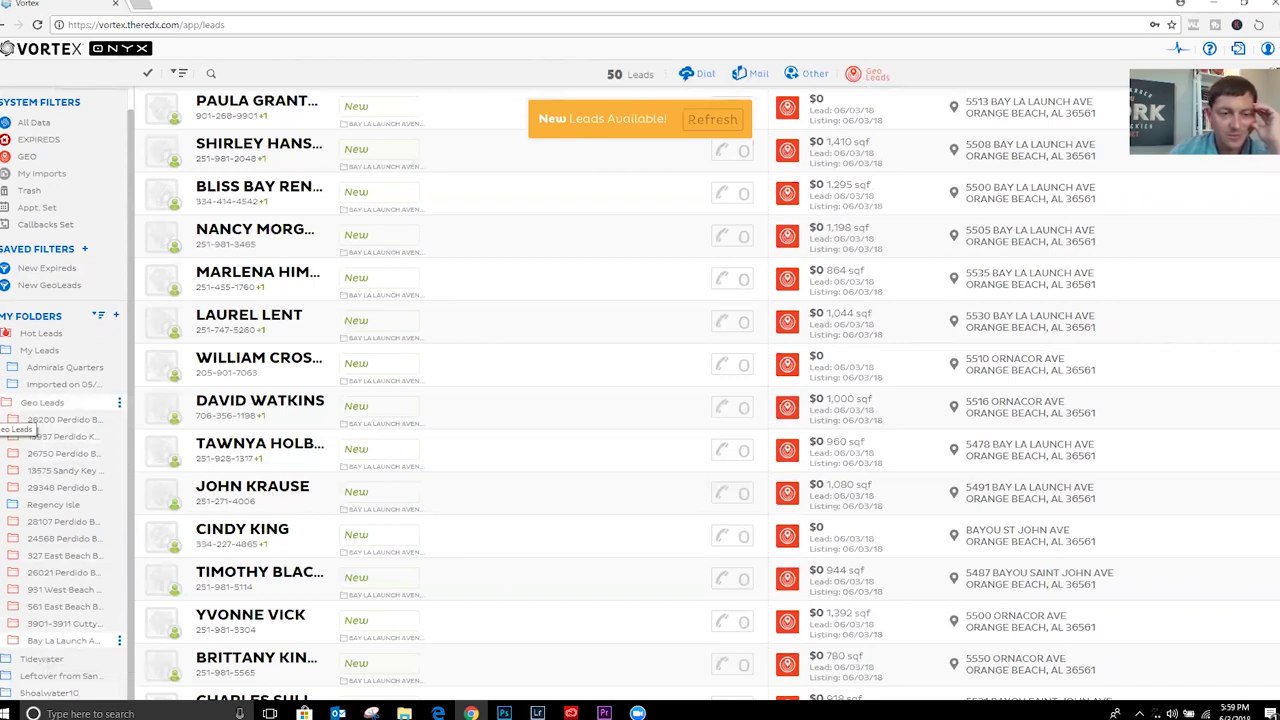
click(12, 403)
drag(14, 392, 4, 403)
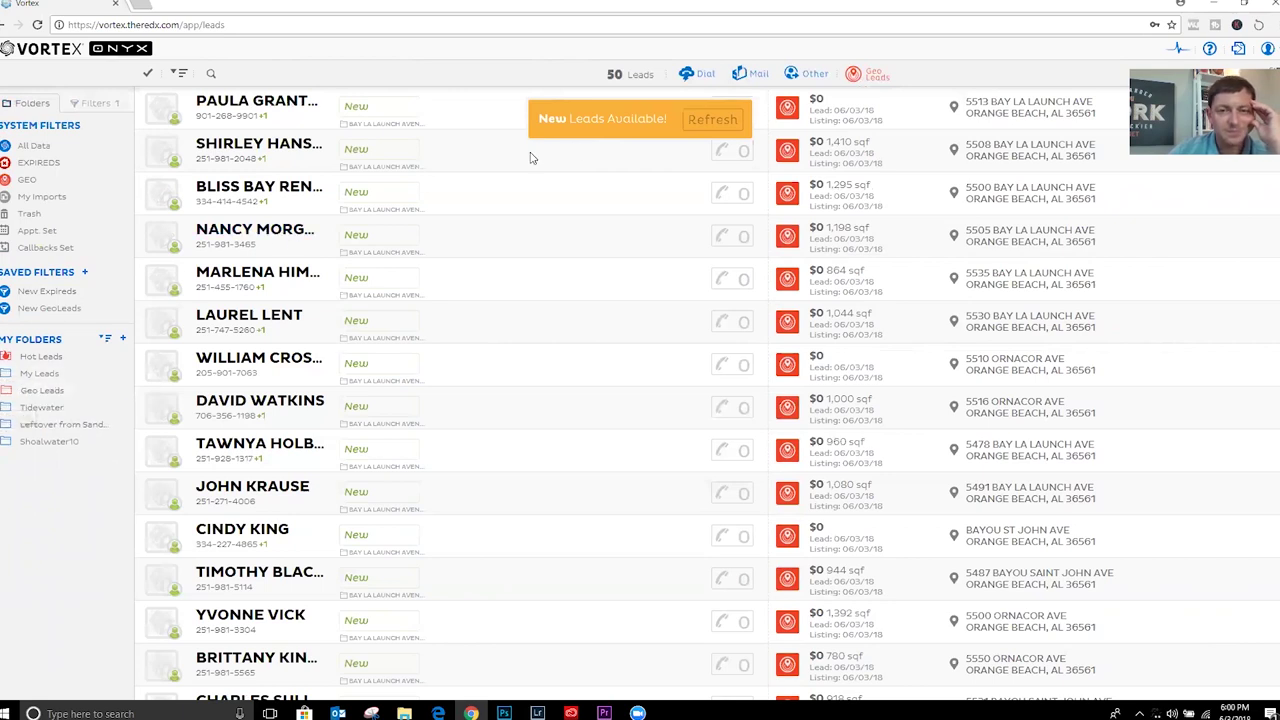
Step: Check and uncheck the top three leads, leaving nothing selected
click(163, 112)
click(155, 150)
click(155, 150)
click(162, 112)
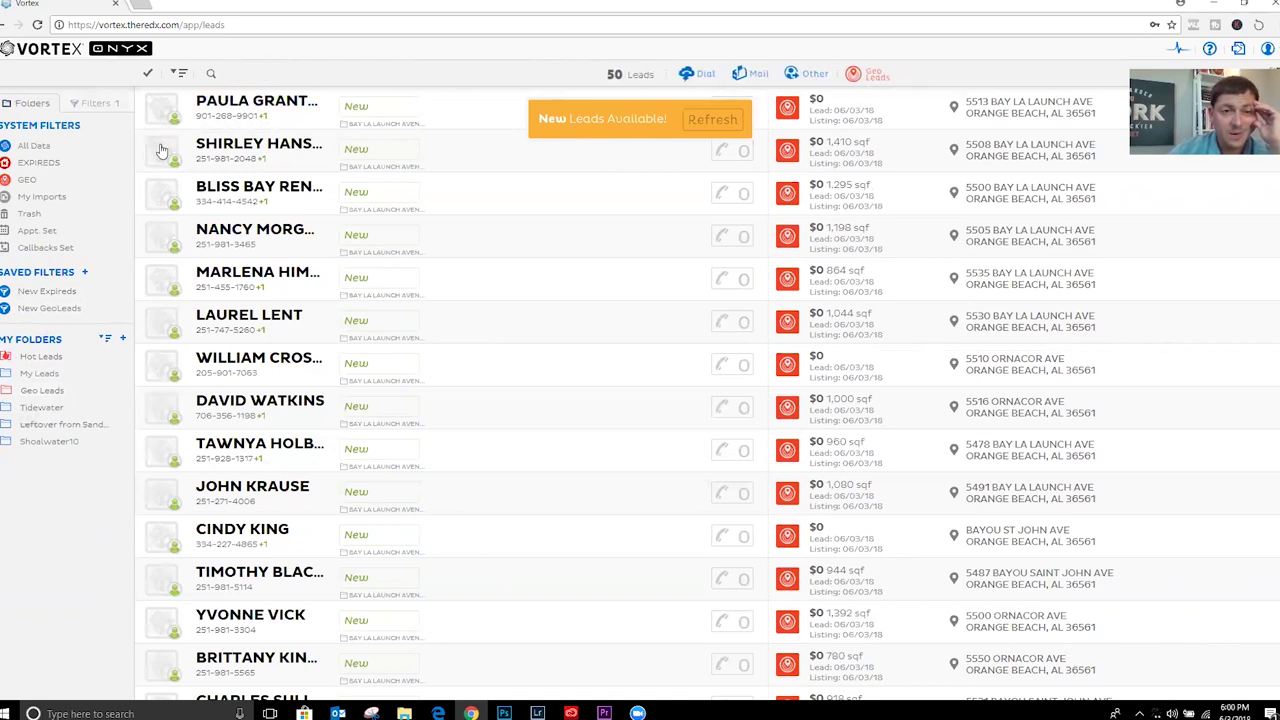
click(157, 116)
click(156, 154)
click(155, 190)
click(157, 105)
click(156, 150)
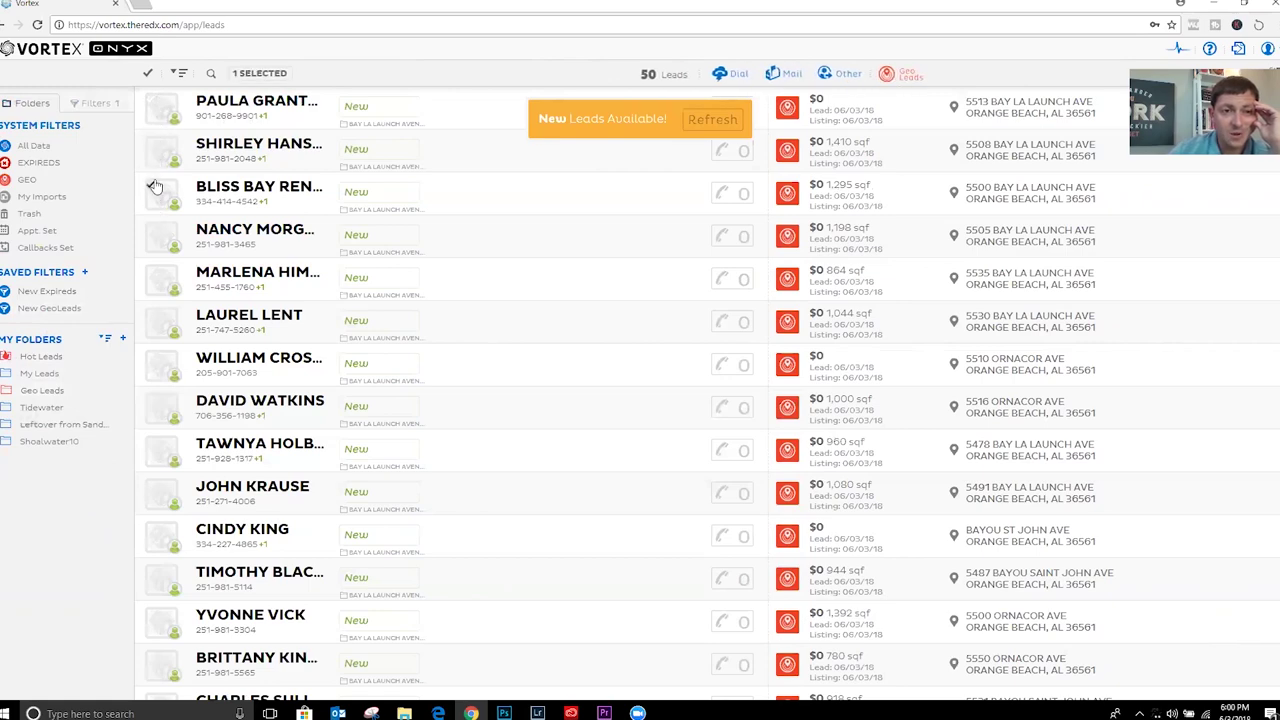
click(157, 190)
Step: Check the four unwanted leads further down the list
scroll(155, 218, down, 1)
scroll(155, 218, down, 5)
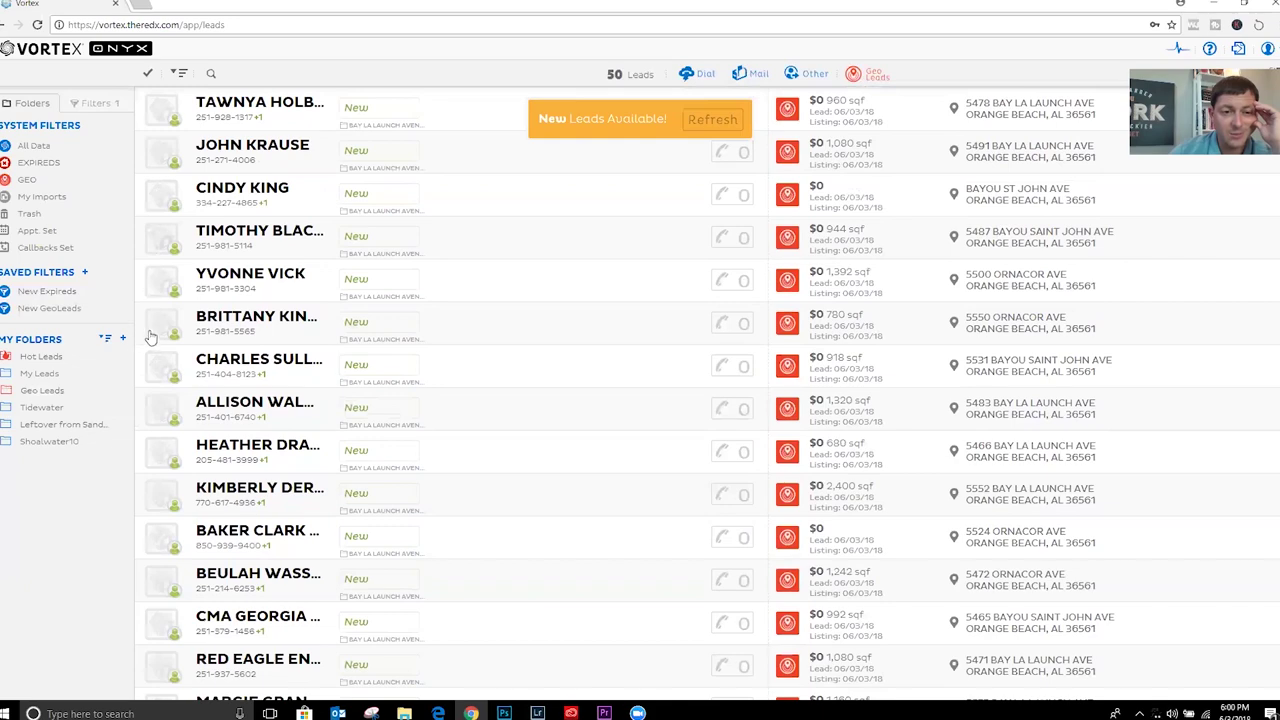
scroll(167, 514, down, 10)
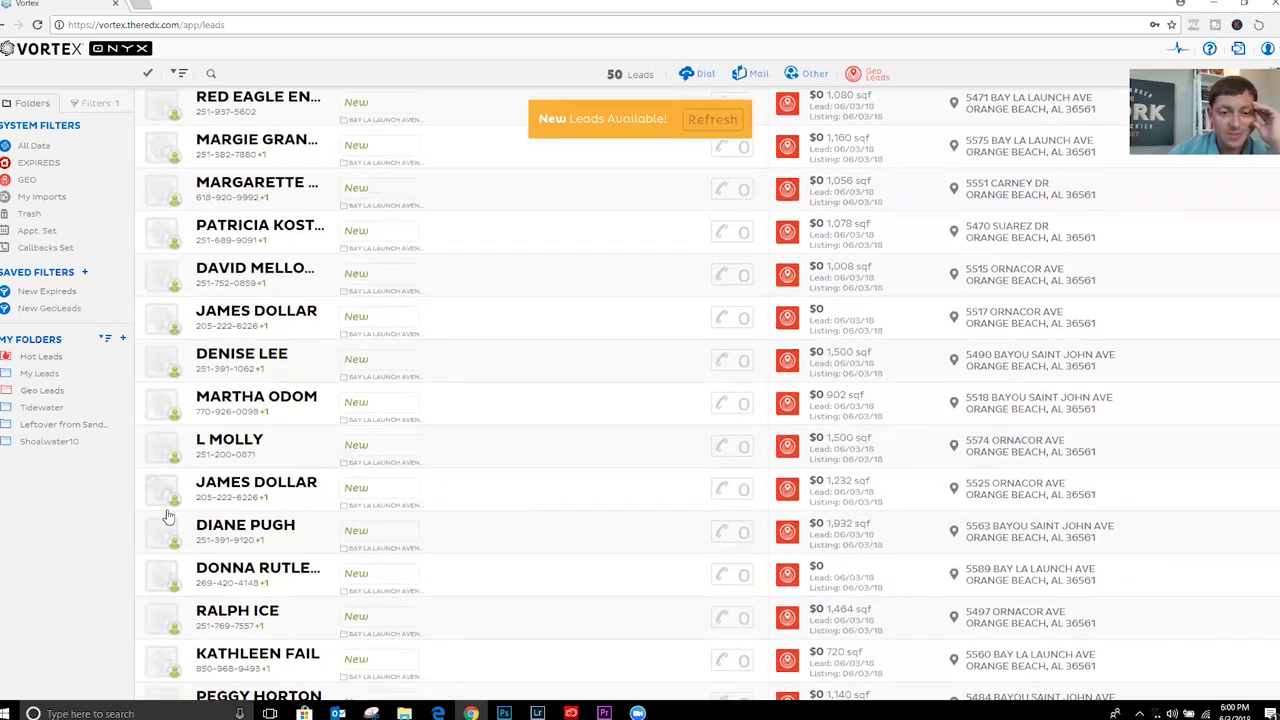
scroll(167, 514, down, 2)
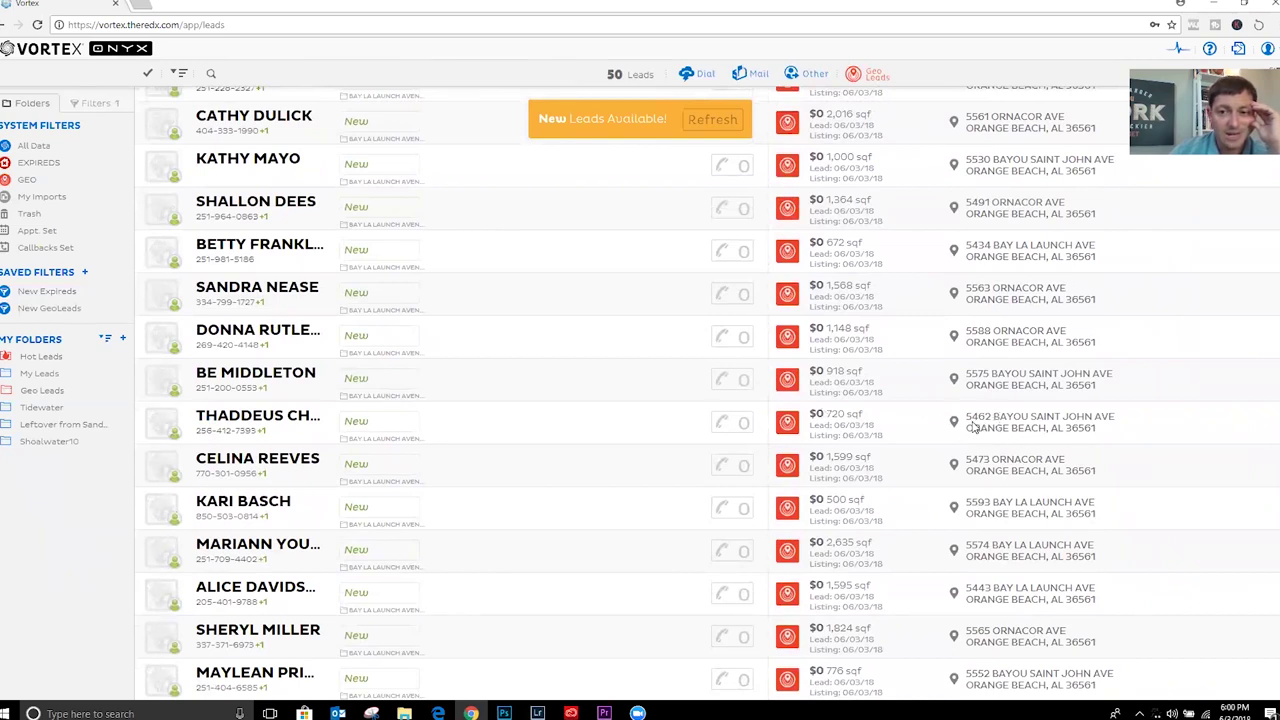
click(163, 427)
click(162, 294)
scroll(160, 215, up, 5)
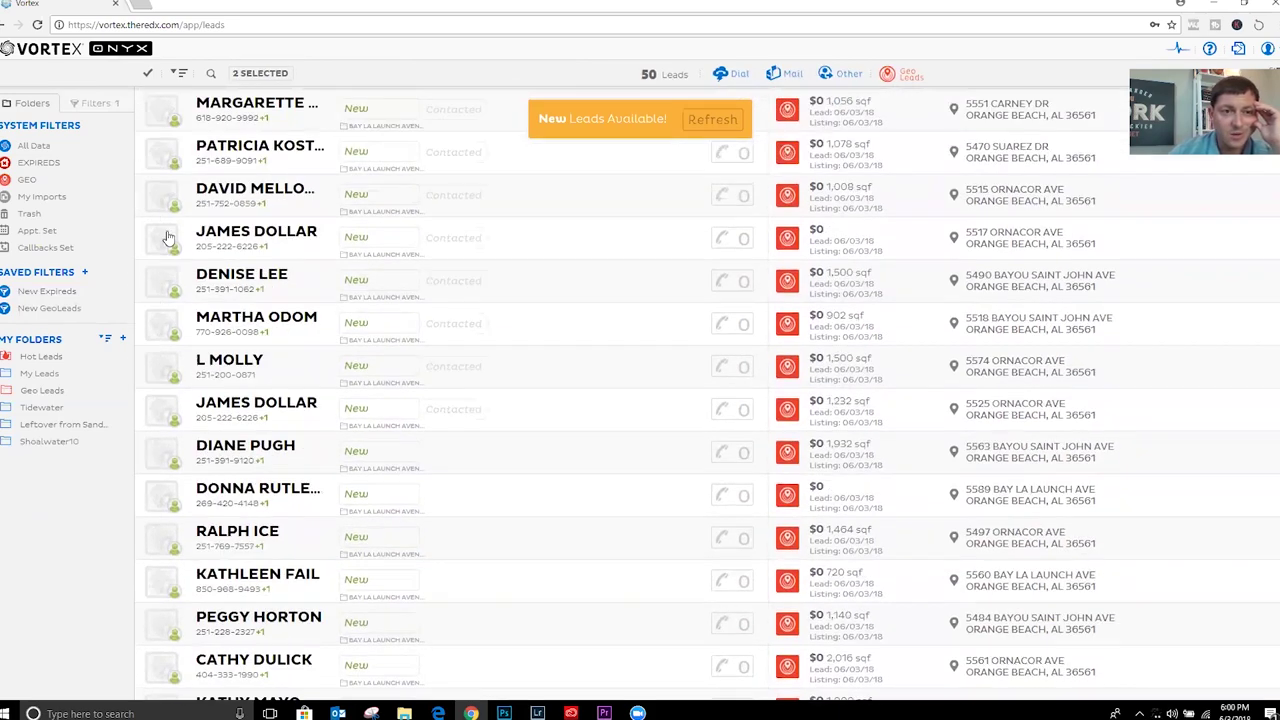
click(165, 200)
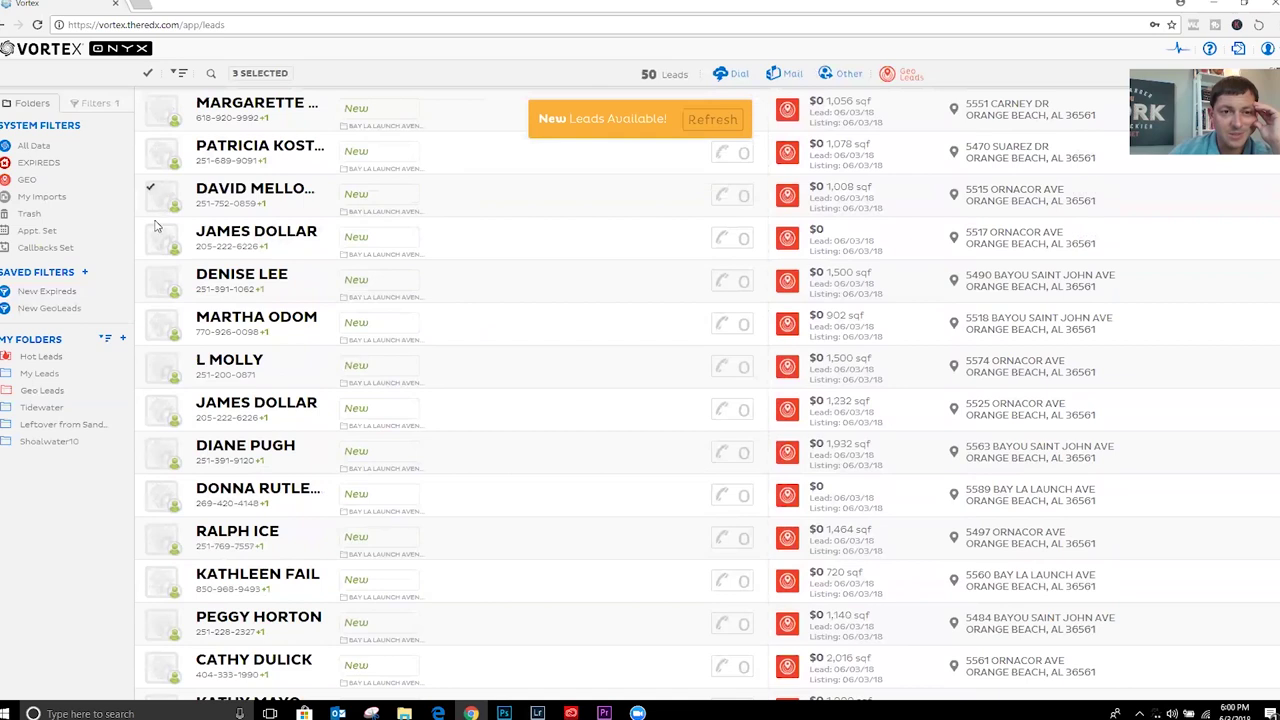
click(160, 372)
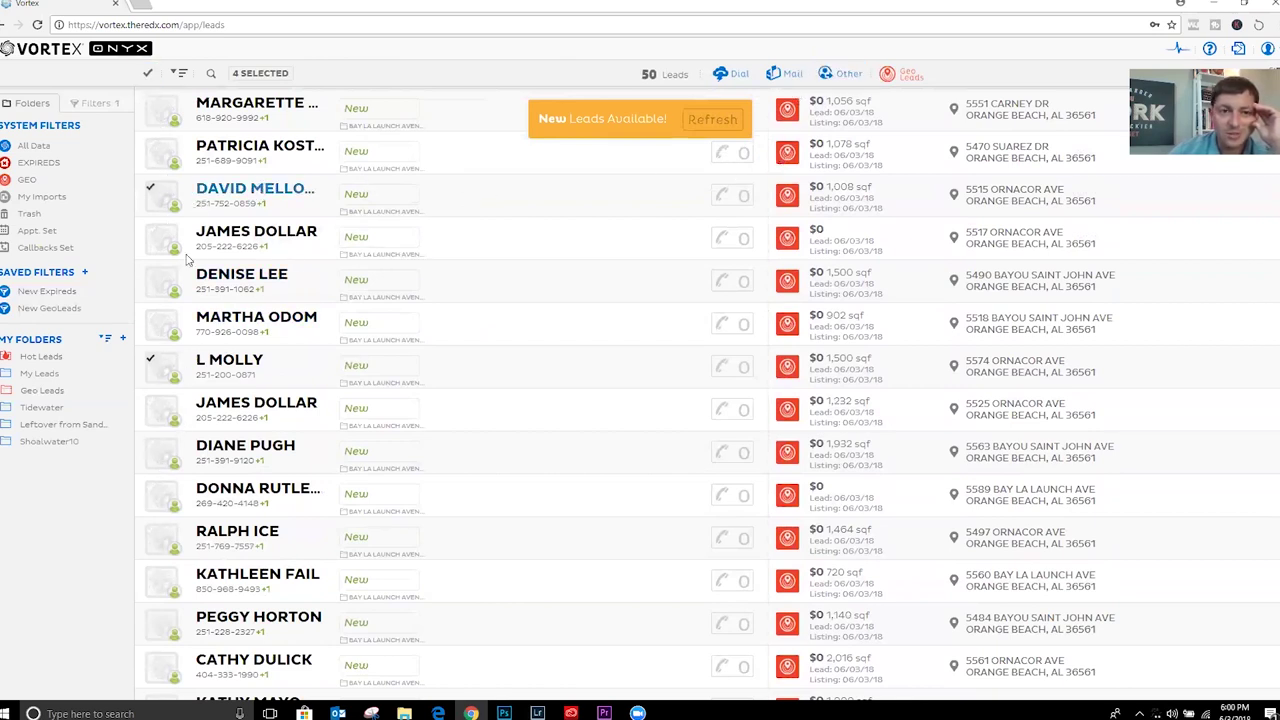
Step: Delete the four checked leads via Other > Delete and refresh the list
click(848, 76)
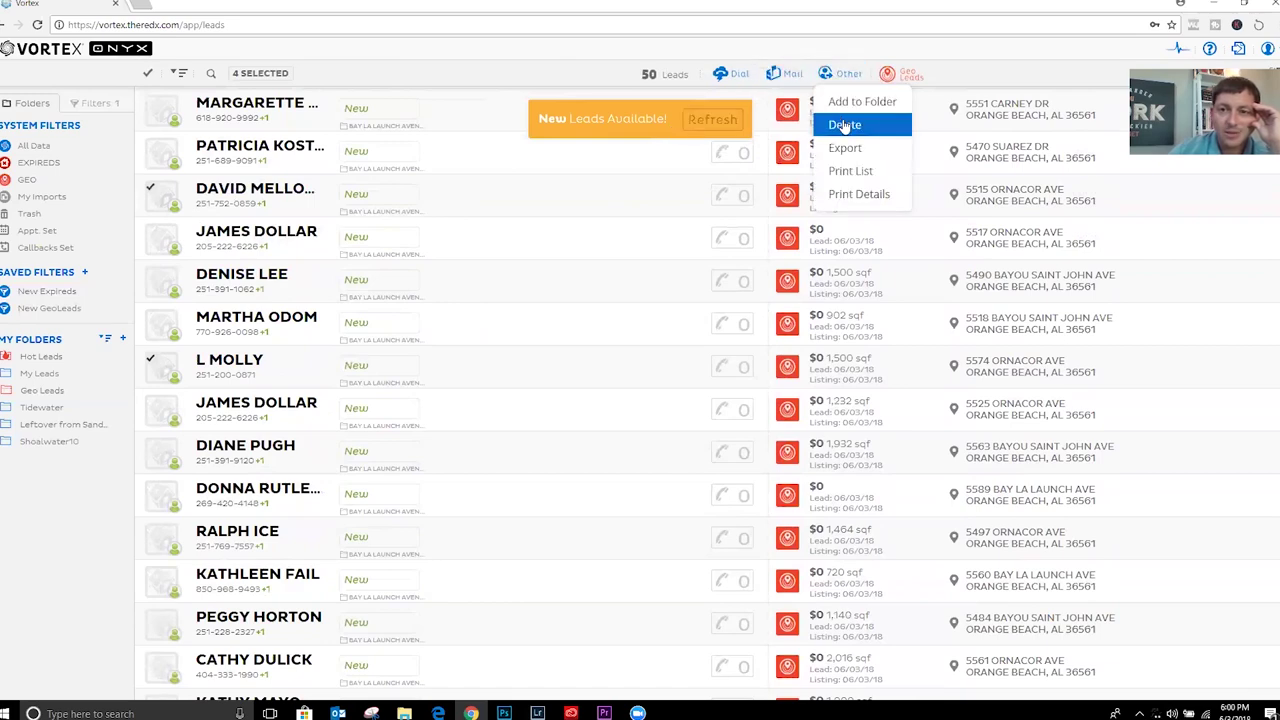
click(844, 125)
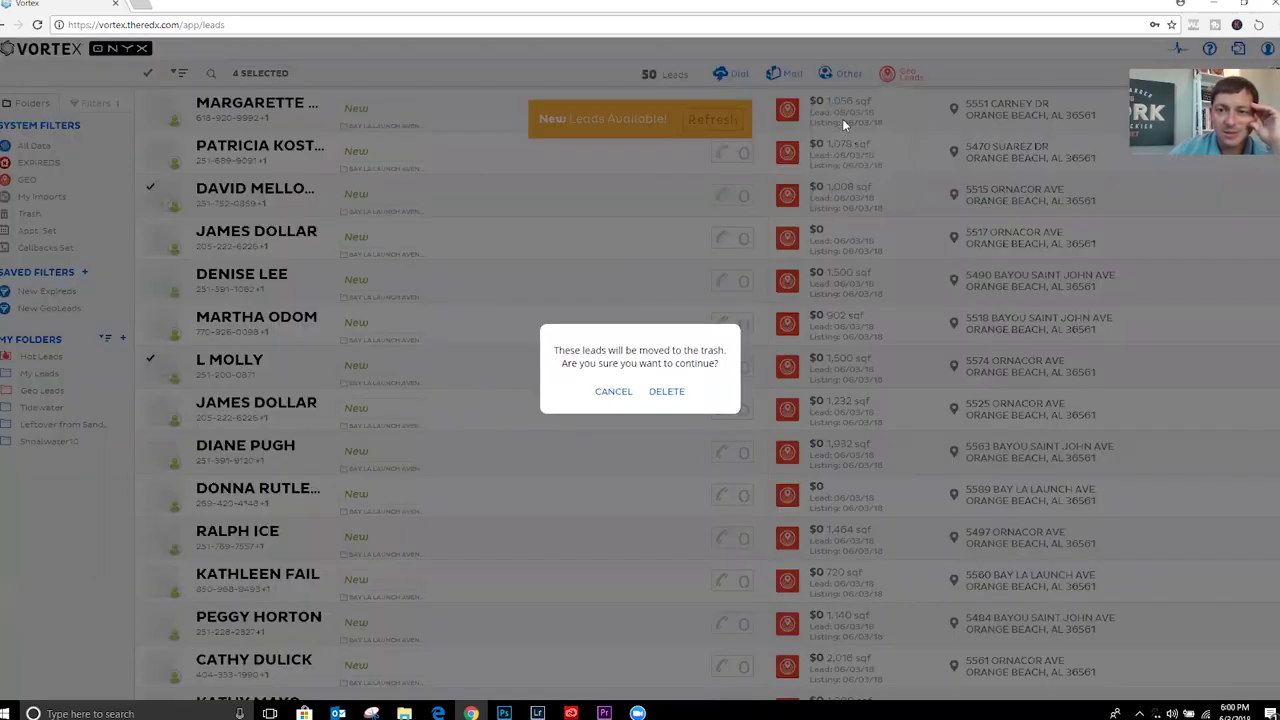
click(666, 392)
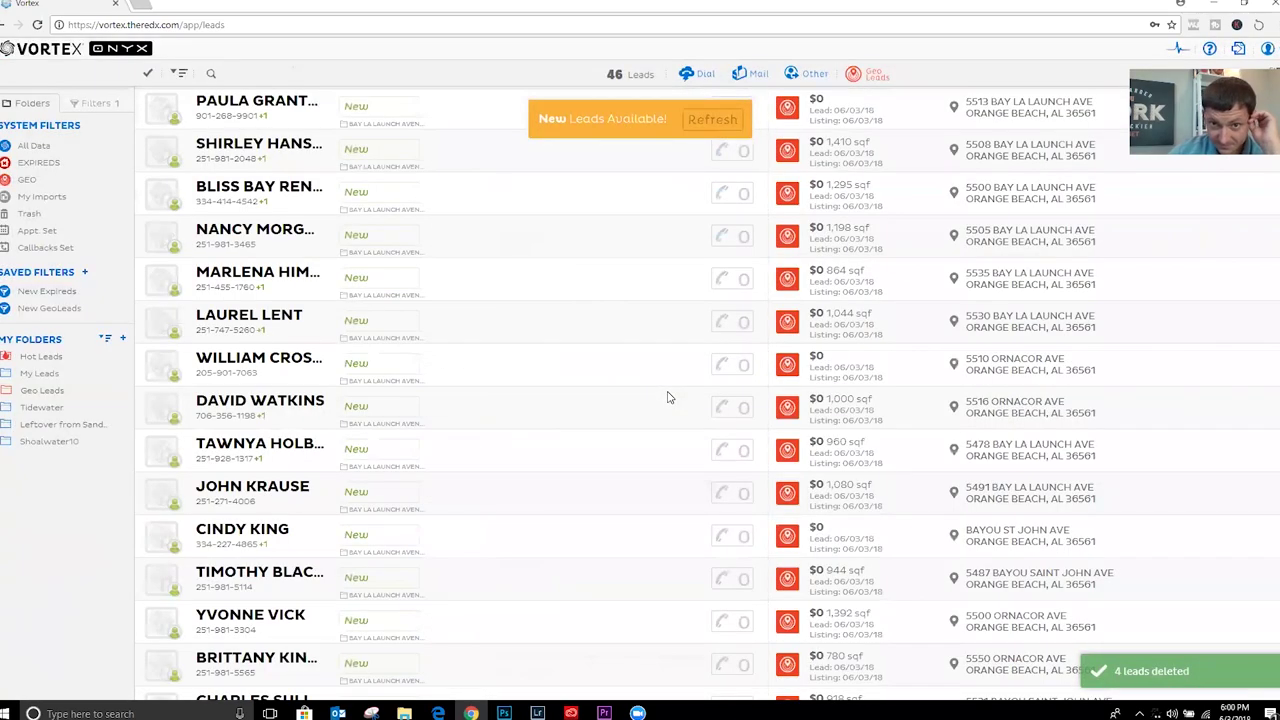
click(714, 135)
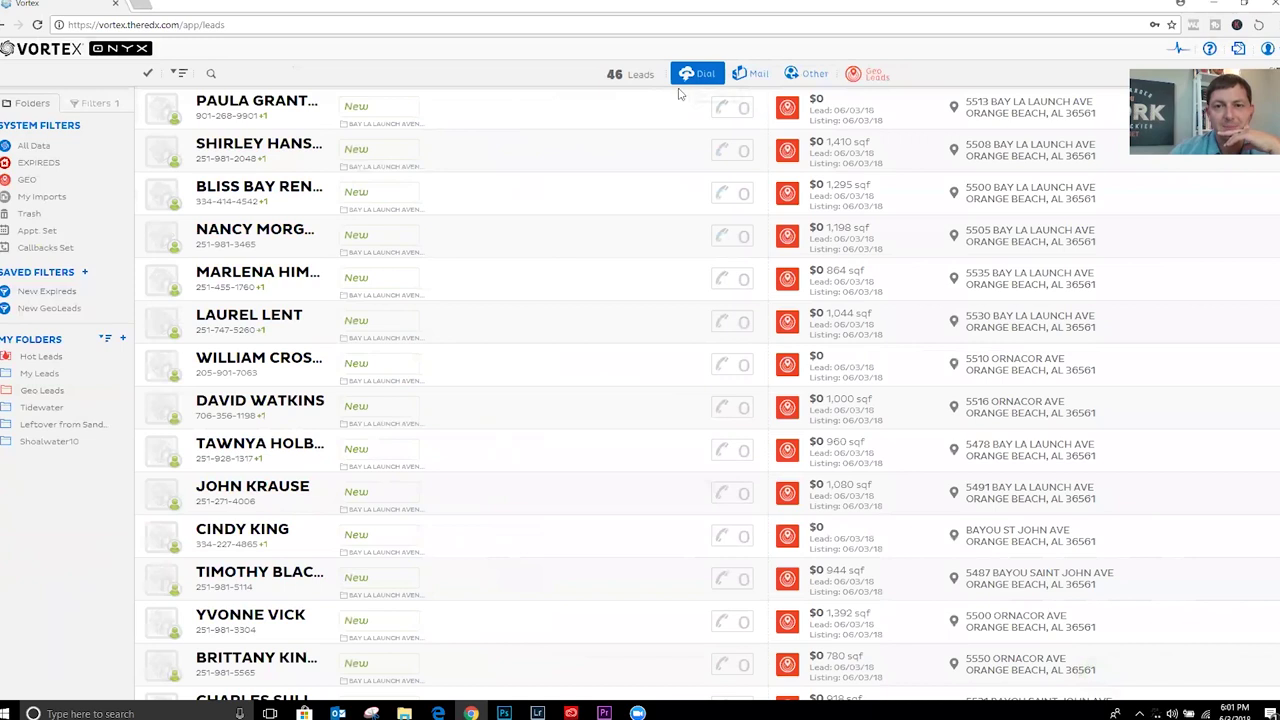
Step: Select all 46 leads and look at Export in the Other menu without choosing it
click(147, 74)
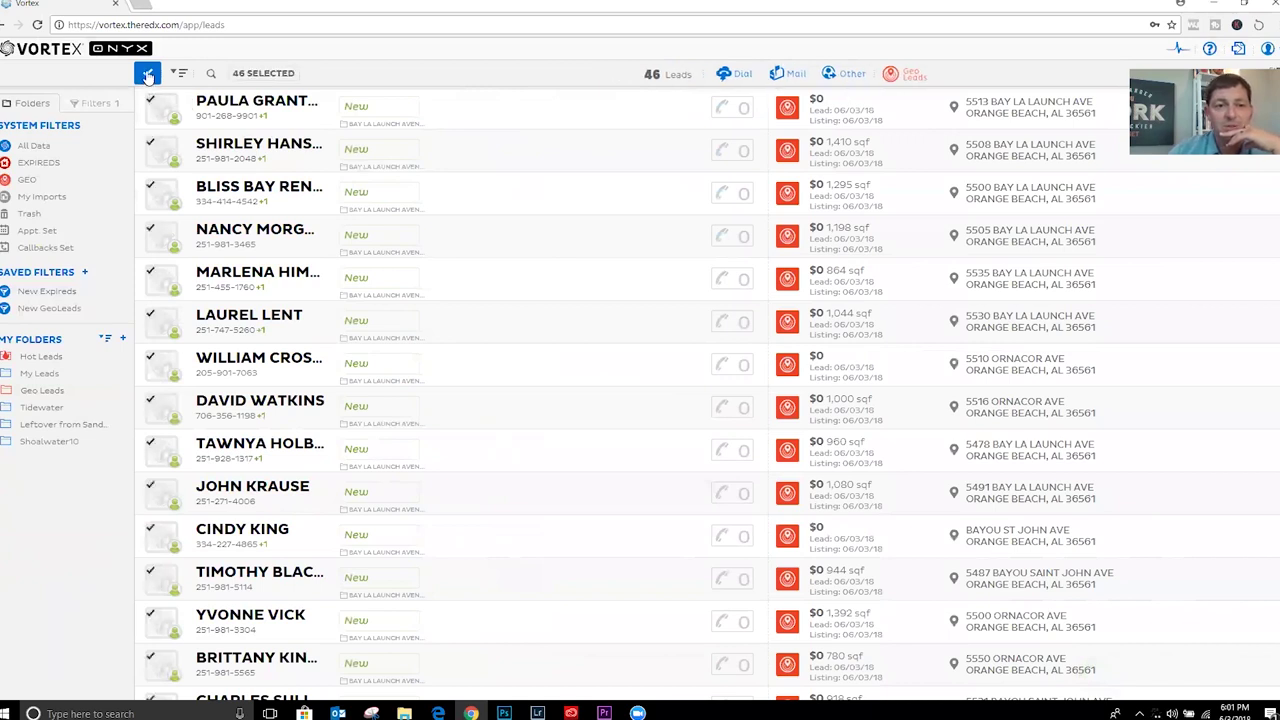
click(845, 74)
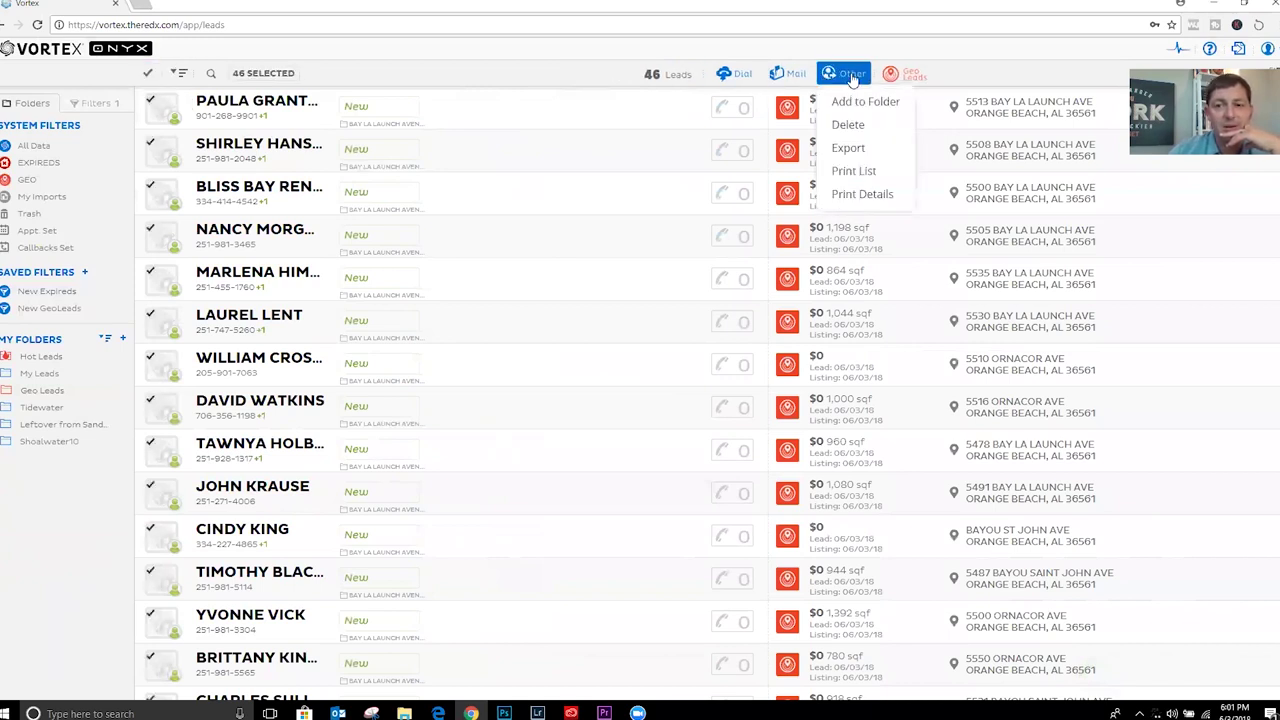
click(849, 149)
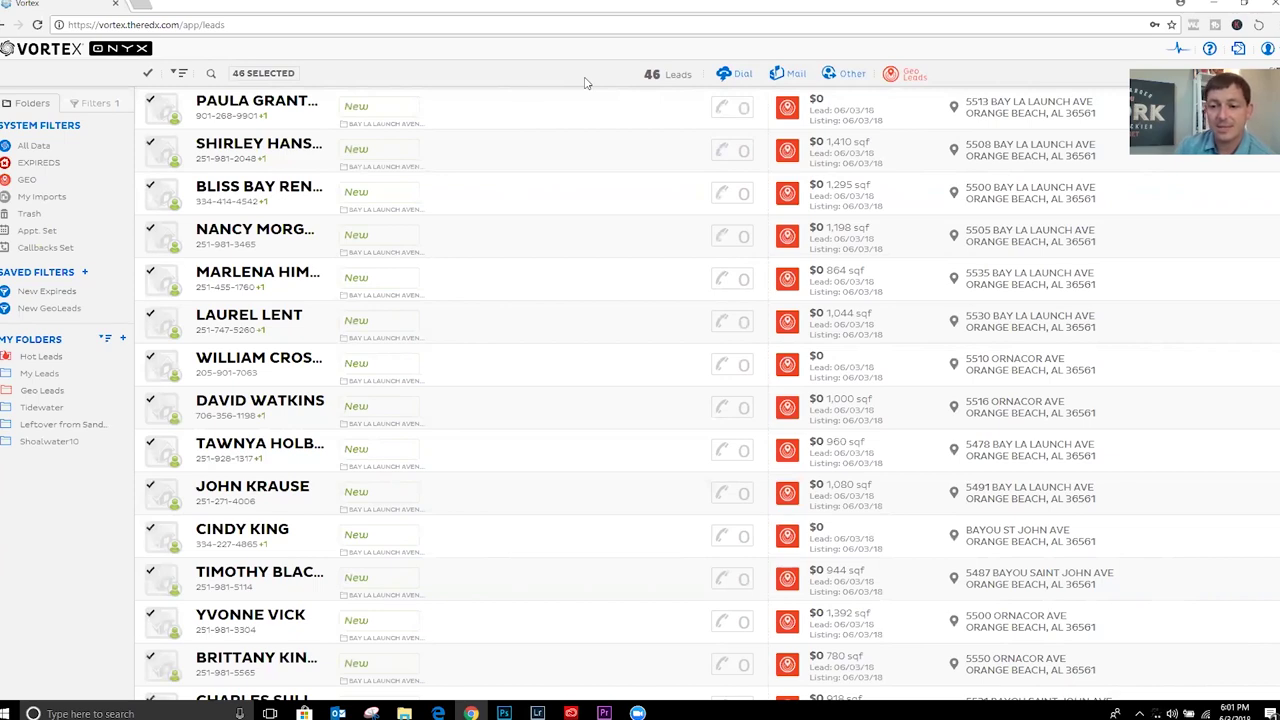
scroll(534, 314, down, 2)
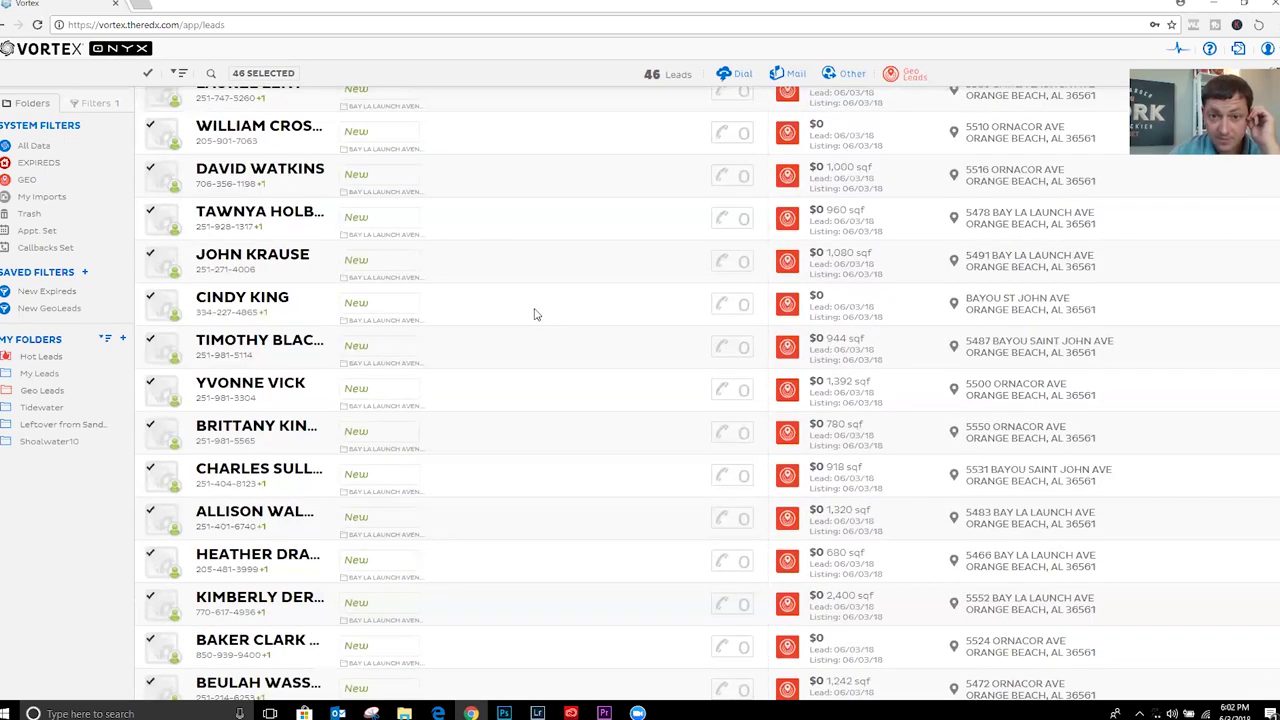
scroll(517, 315, up, 2)
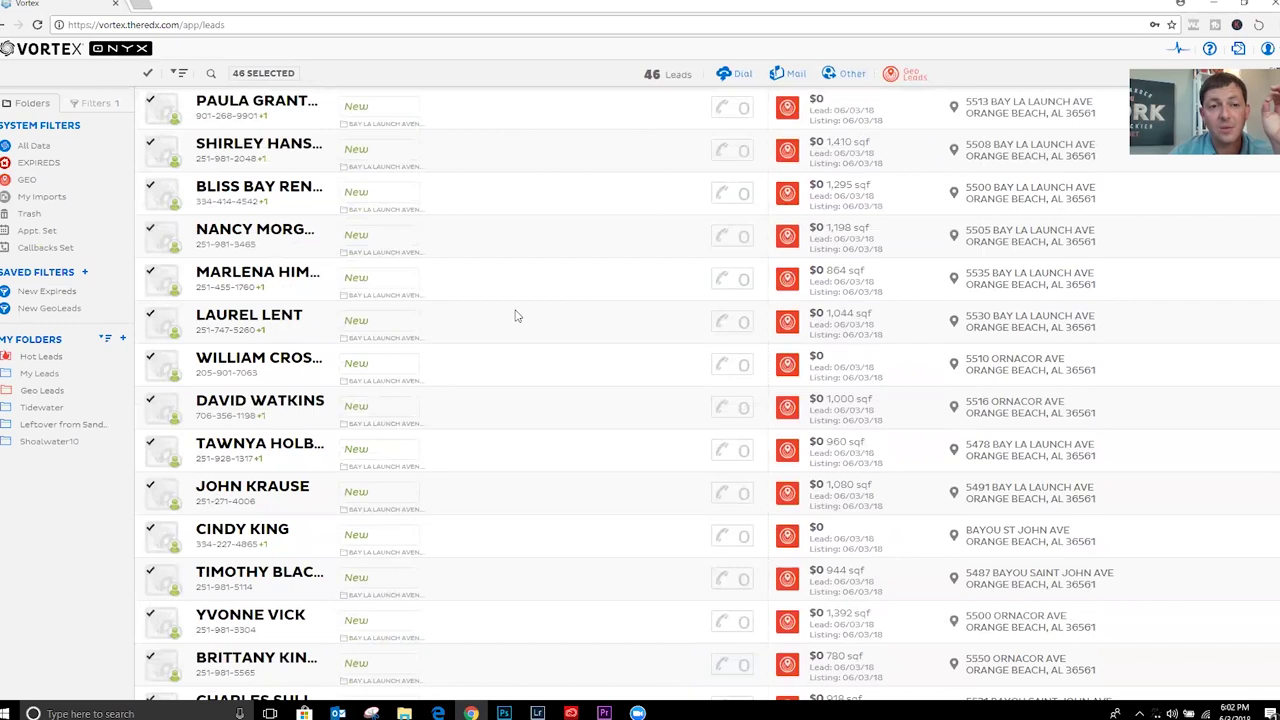